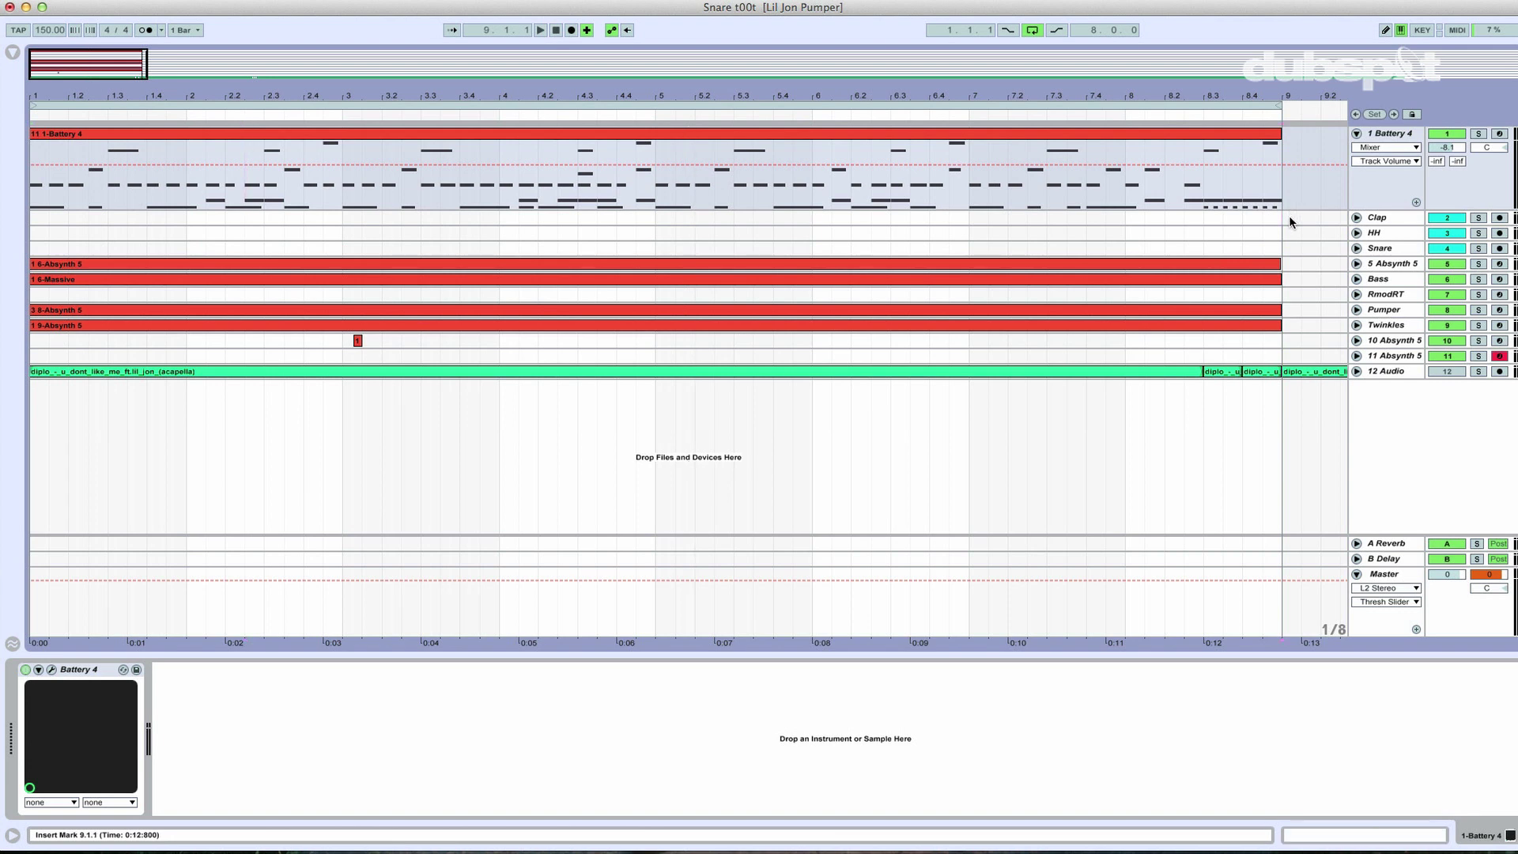
# Open Battery 4 from the first track, audition the Kick Swagged Out 4 and Clap 909X cells, and return playback to the start.
pyautogui.click(1393, 134)
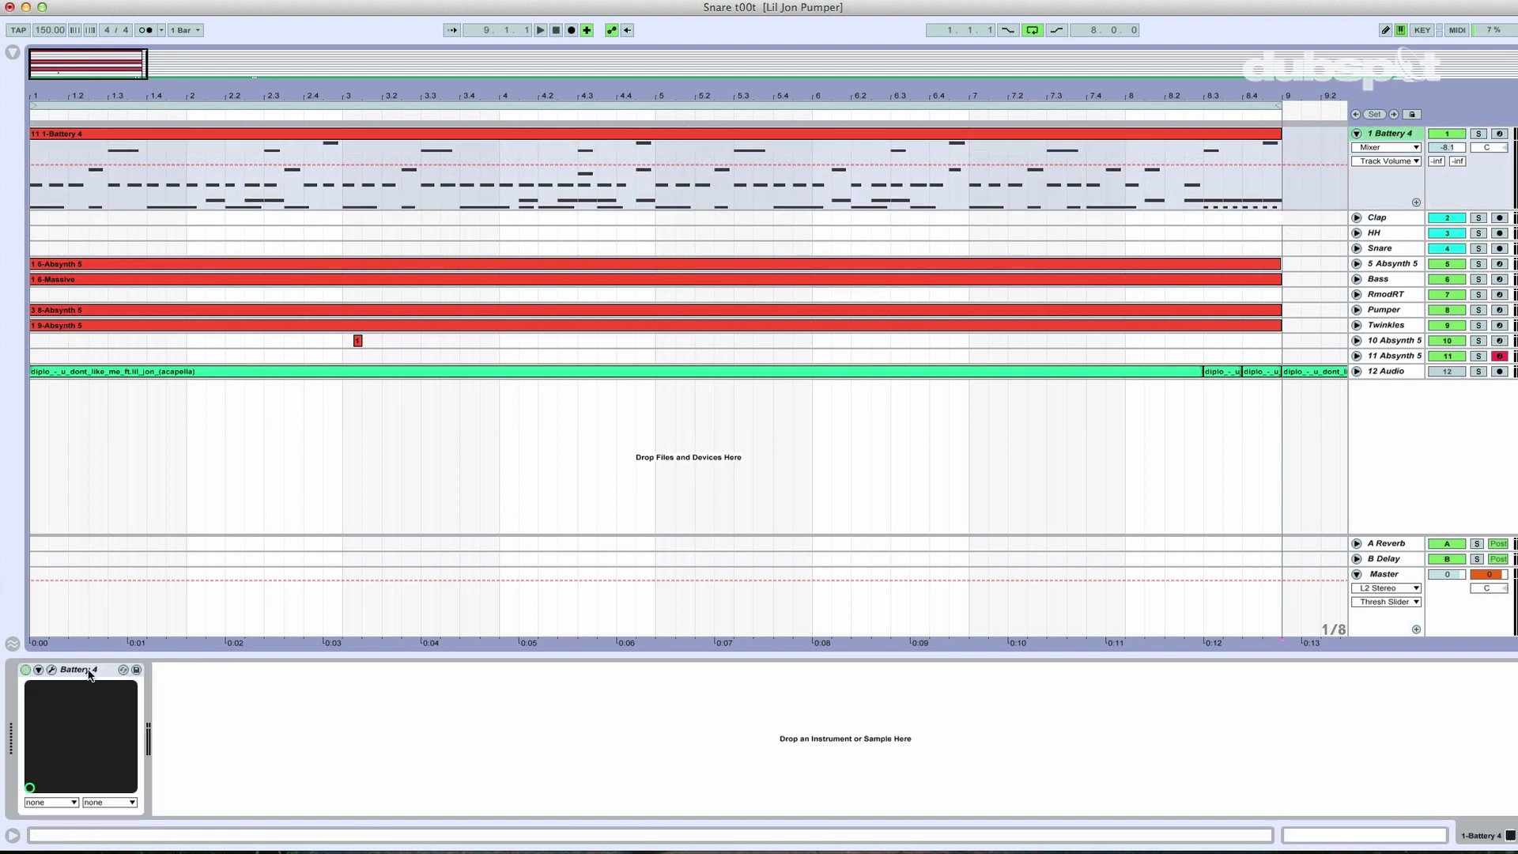
pyautogui.click(52, 673)
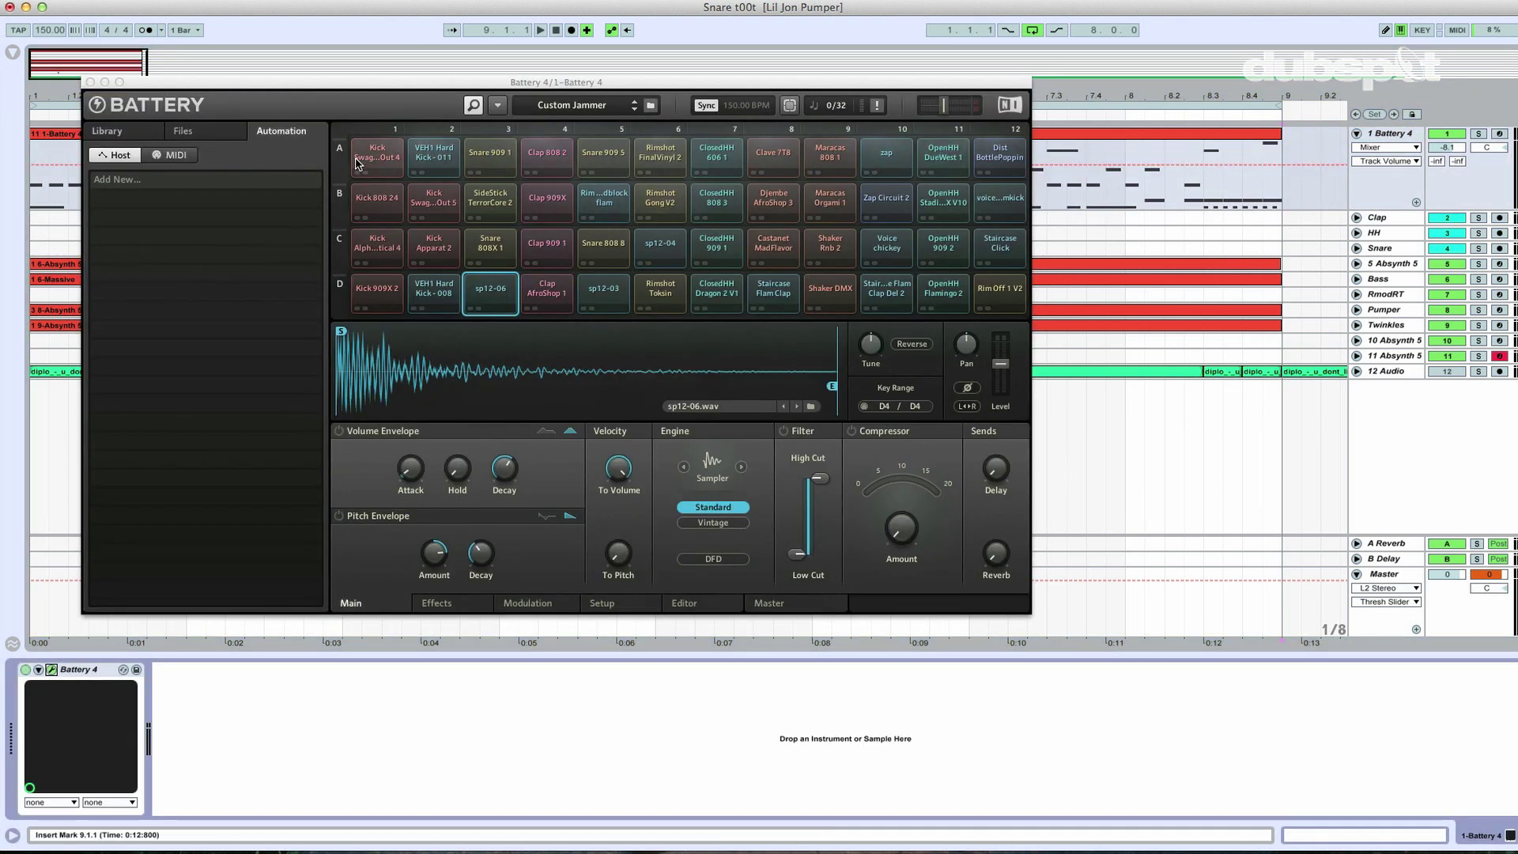
pyautogui.click(358, 162)
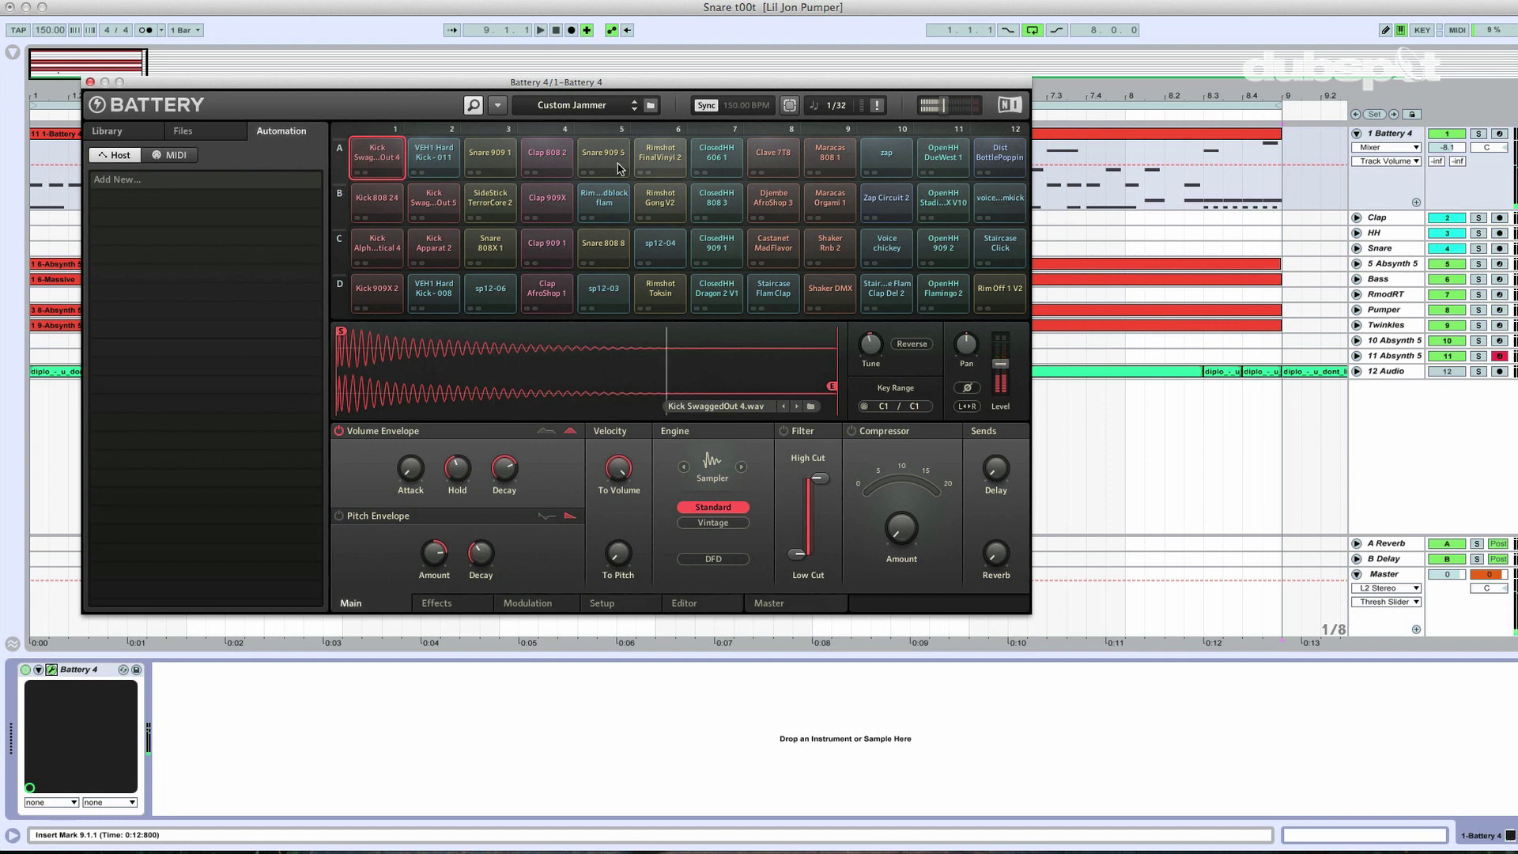
pyautogui.click(546, 209)
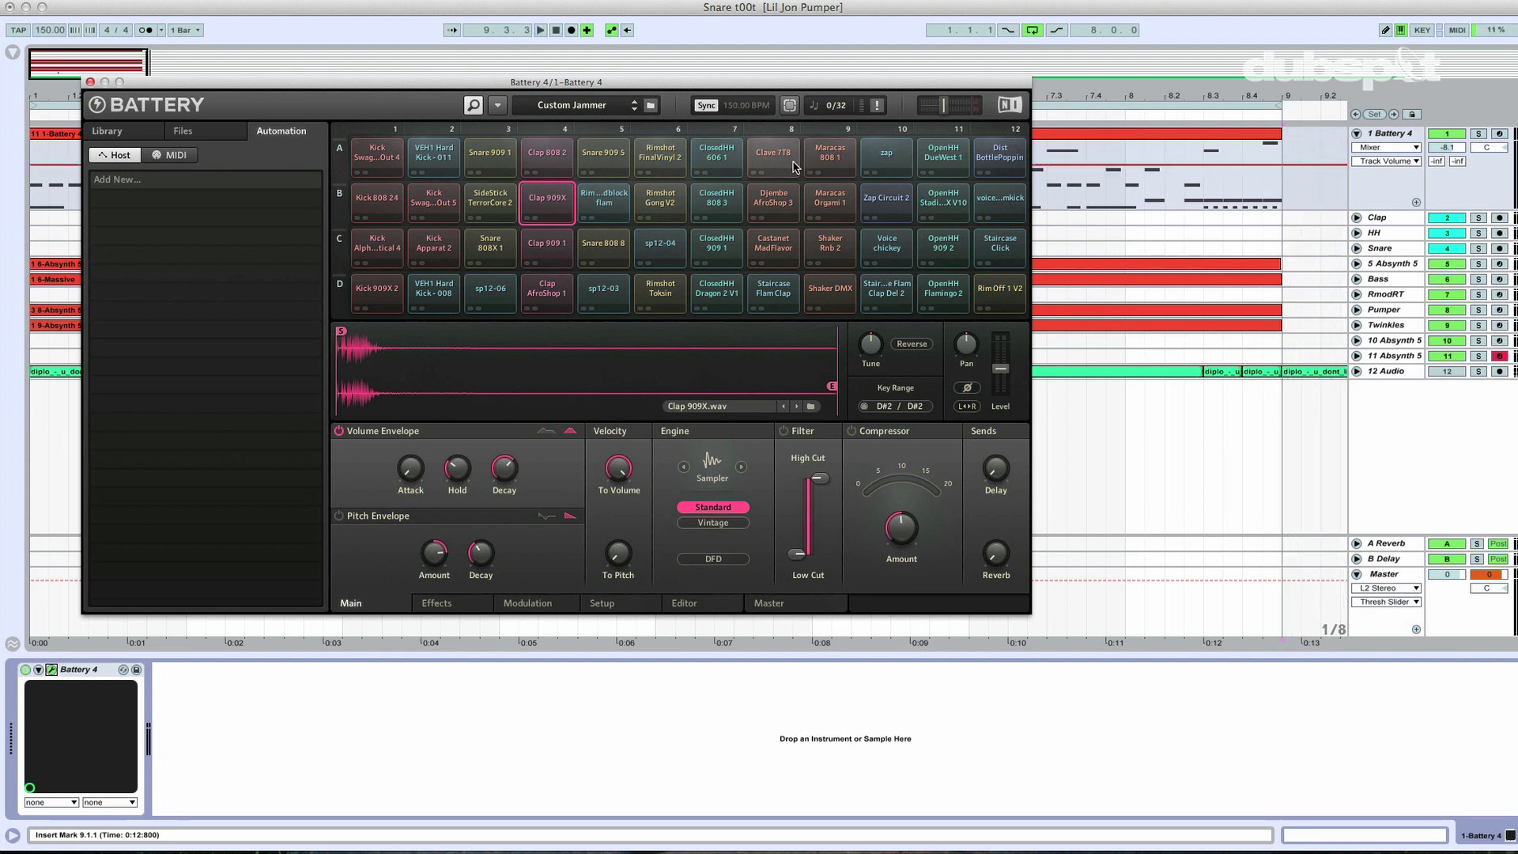
pyautogui.press('space')
pyautogui.click(554, 30)
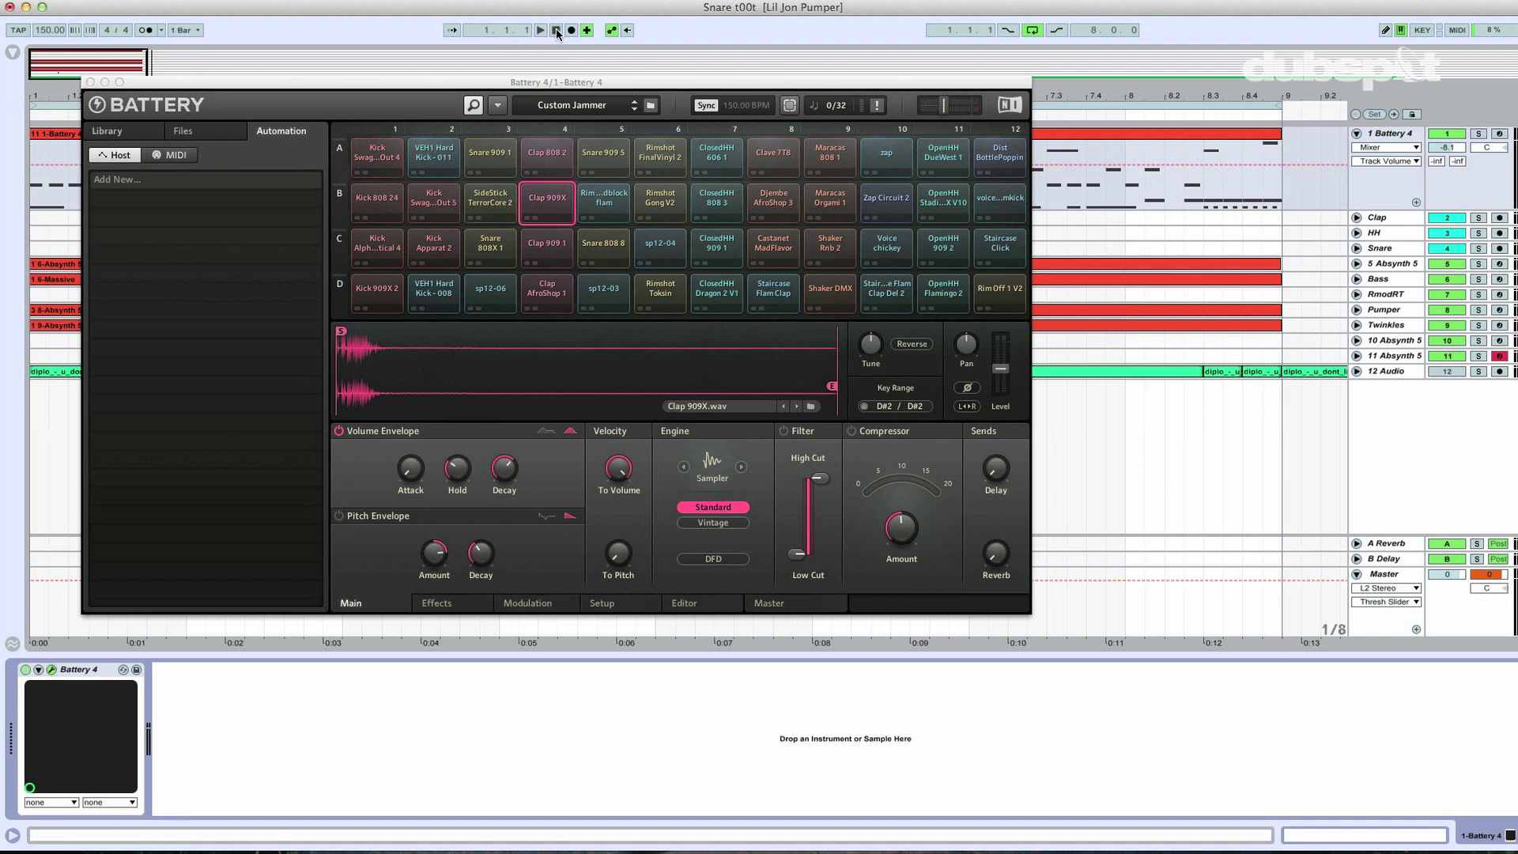
# Reposition the Battery window over the arrangement and play the loop from bar 1.
pyautogui.moveTo(558, 87); pyautogui.dragTo(680, 116)
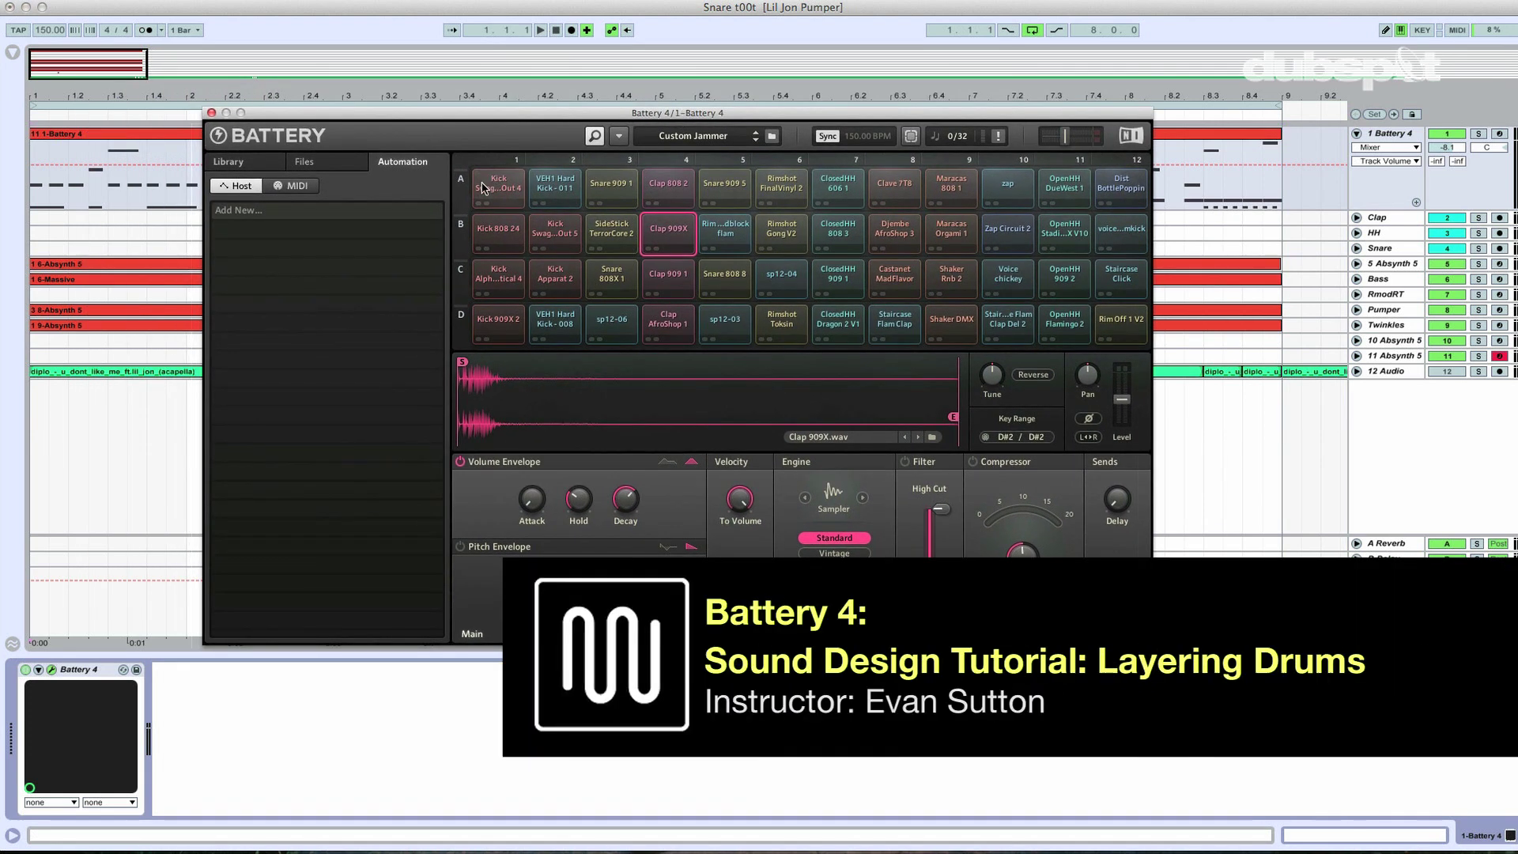
pyautogui.moveTo(445, 118); pyautogui.dragTo(432, 121)
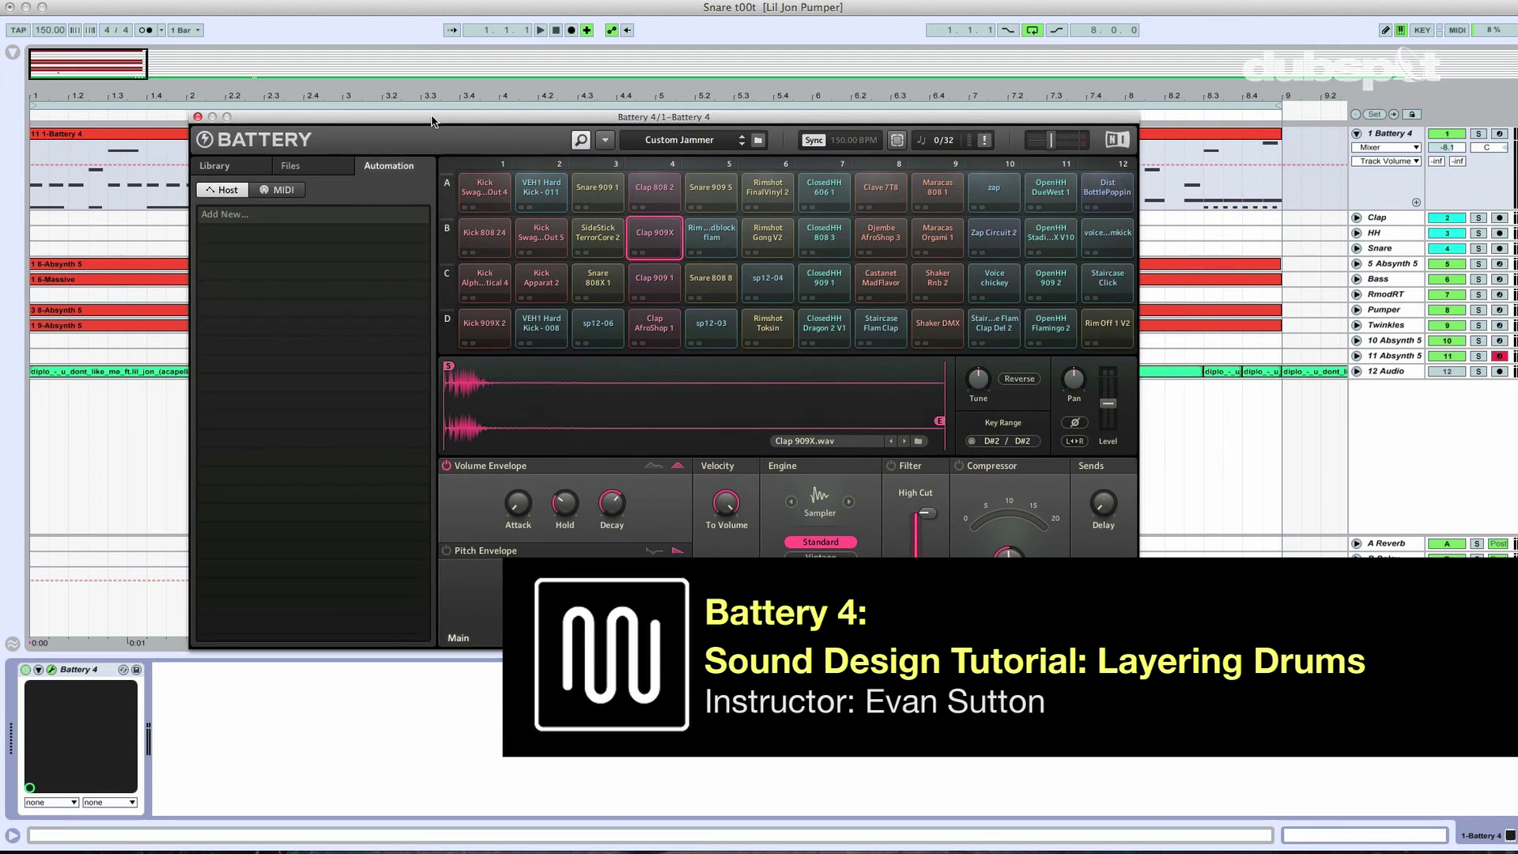
pyautogui.press('space')
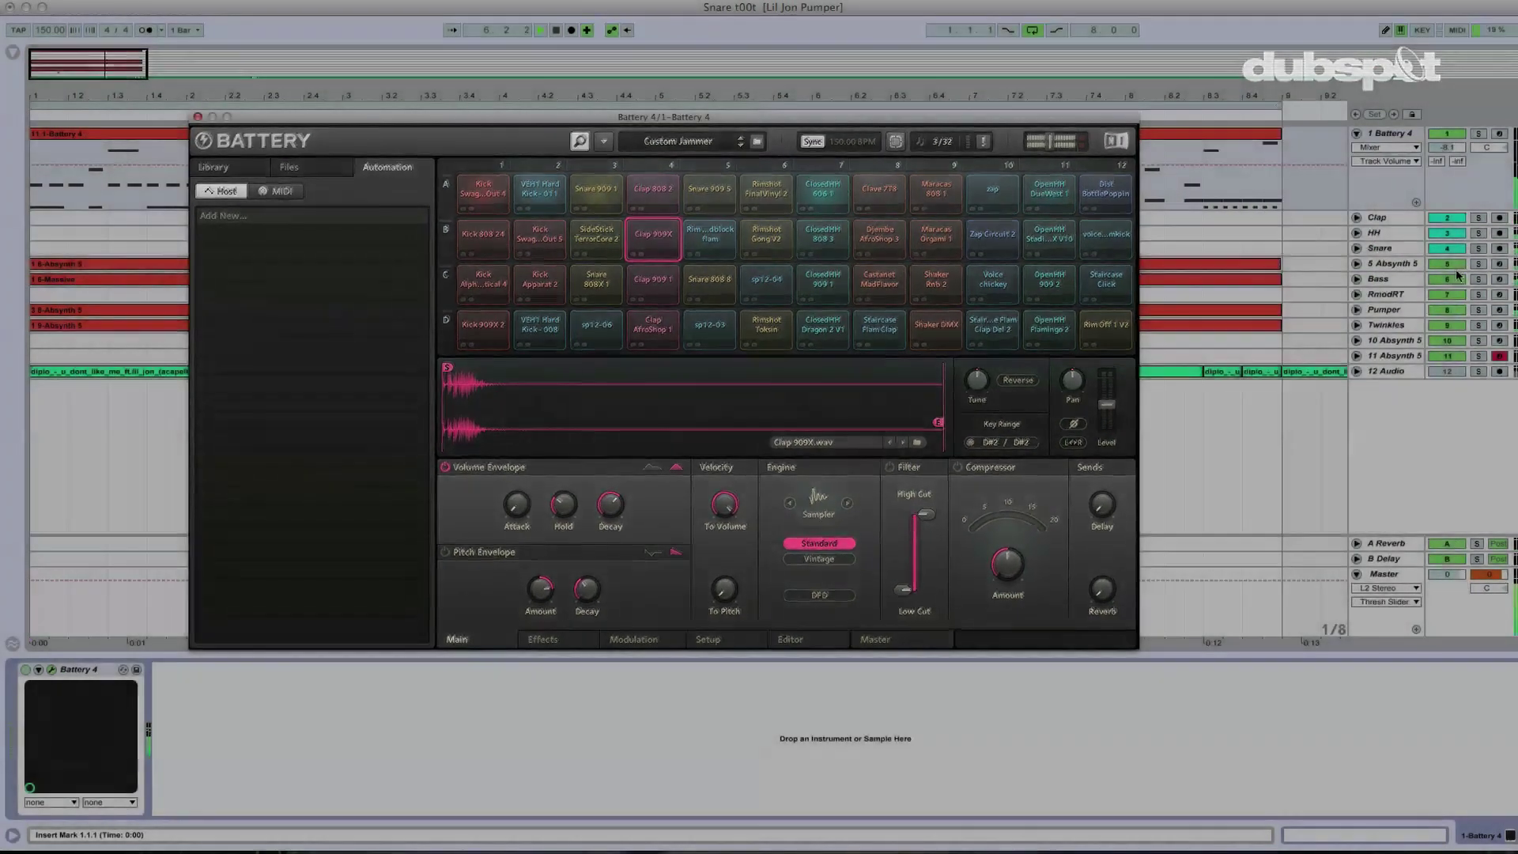
# Mute tracks 5 through 11 and stop playback so that only the drums are left active.
pyautogui.click(1409, 262)
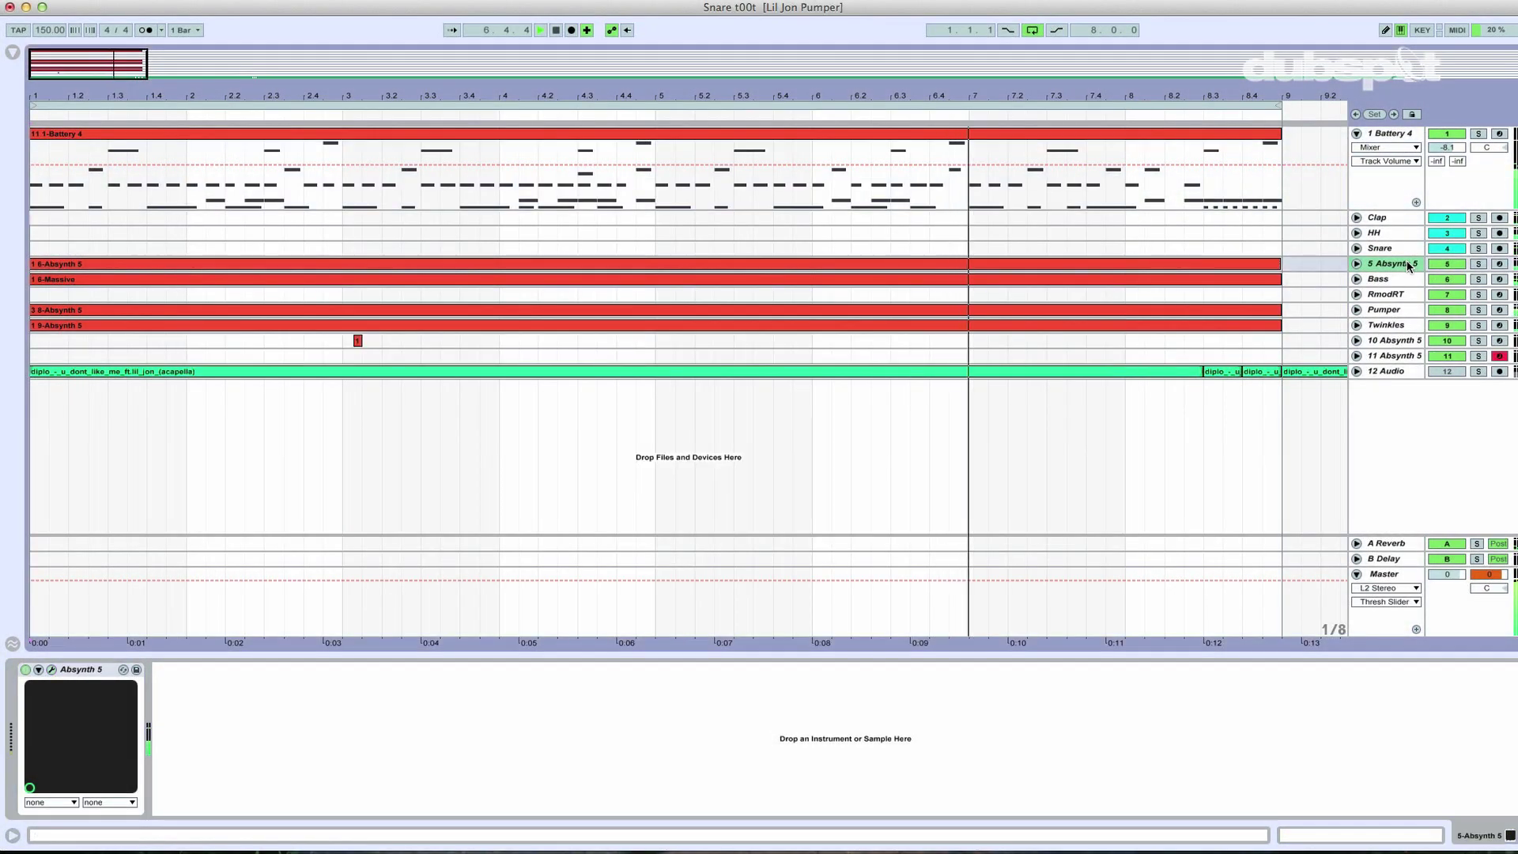
pyautogui.click(1400, 356)
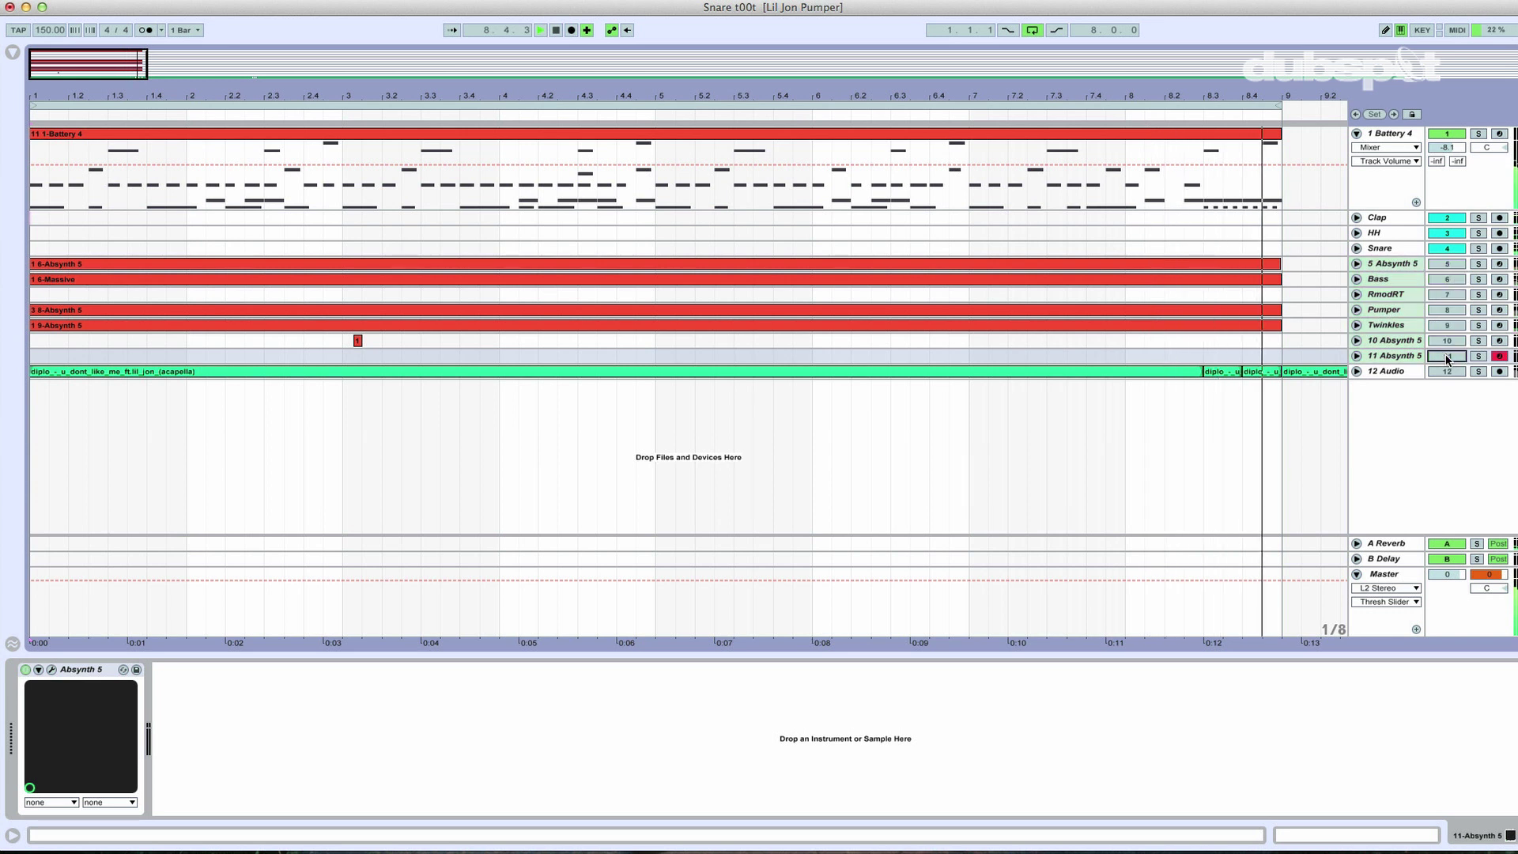
pyautogui.click(50, 670)
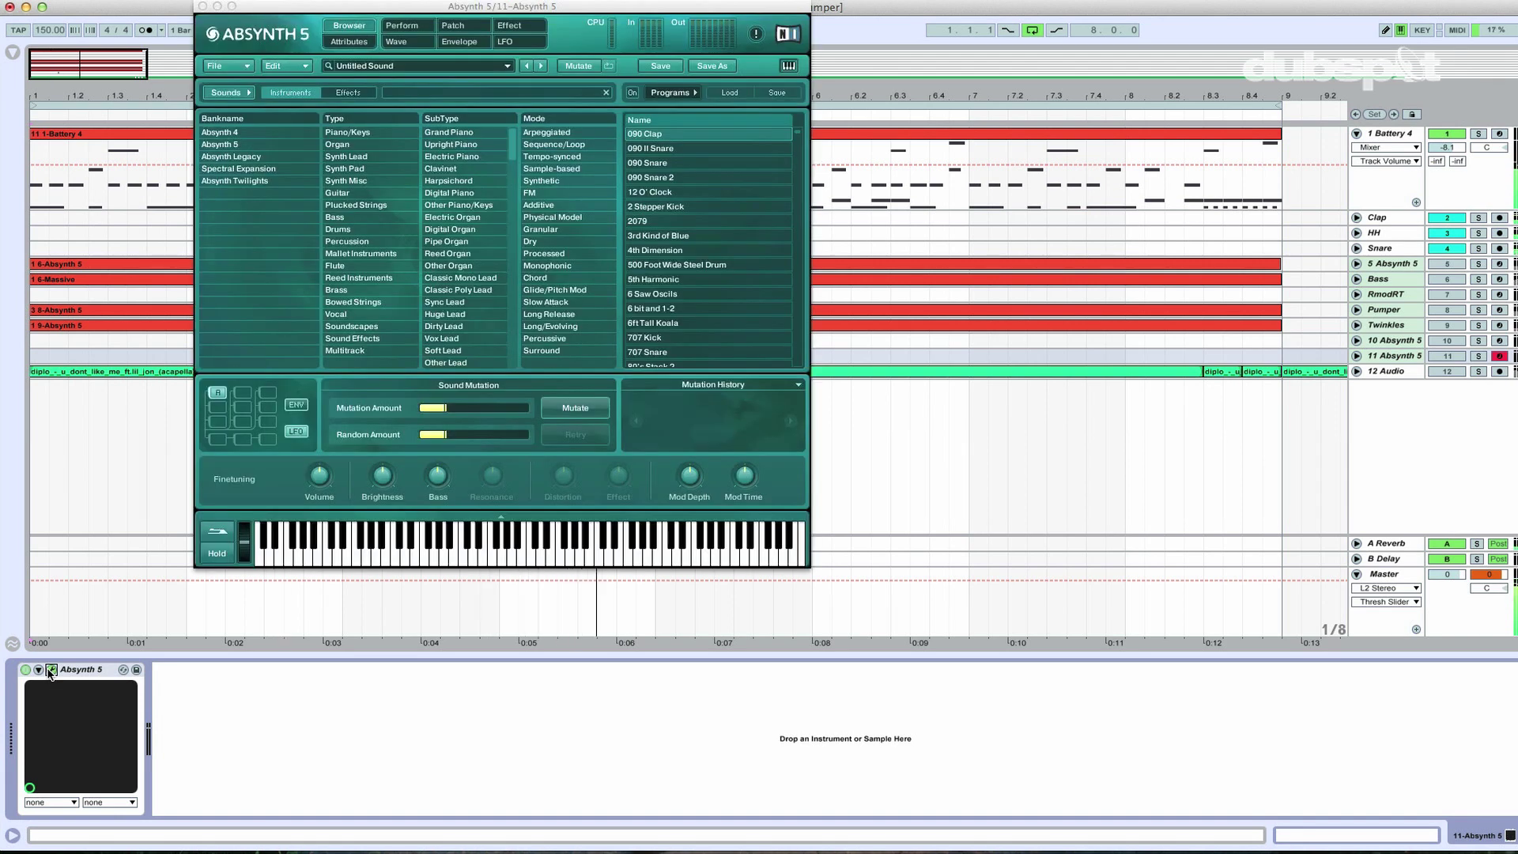
pyautogui.click(201, 7)
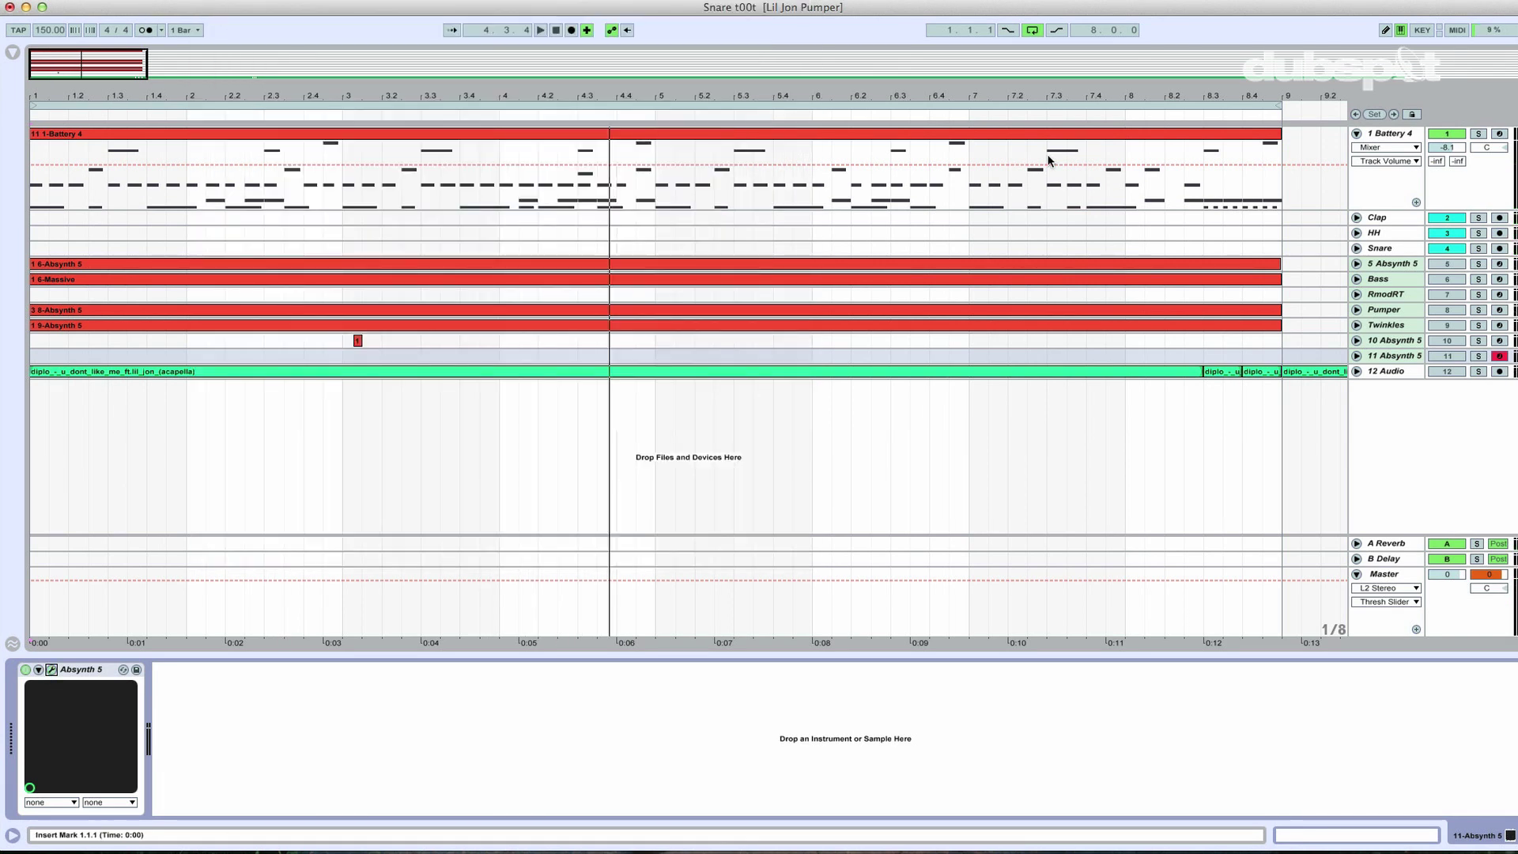
# Bring up Battery 4 from the drum track with its sample library showing.
pyautogui.click(1392, 140)
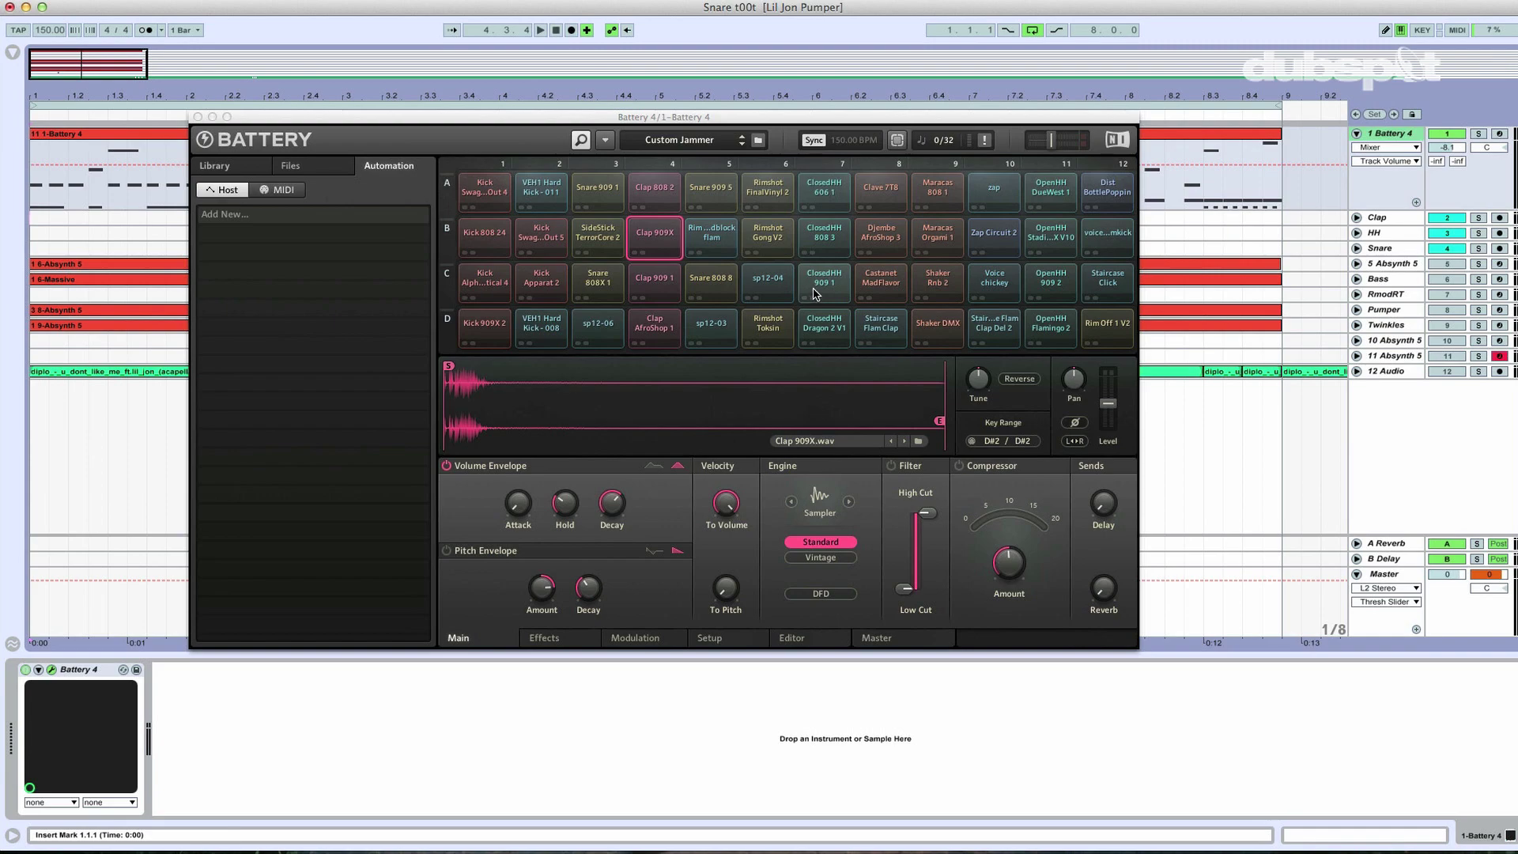
pyautogui.click(214, 165)
pyautogui.moveTo(349, 121); pyautogui.dragTo(395, 230)
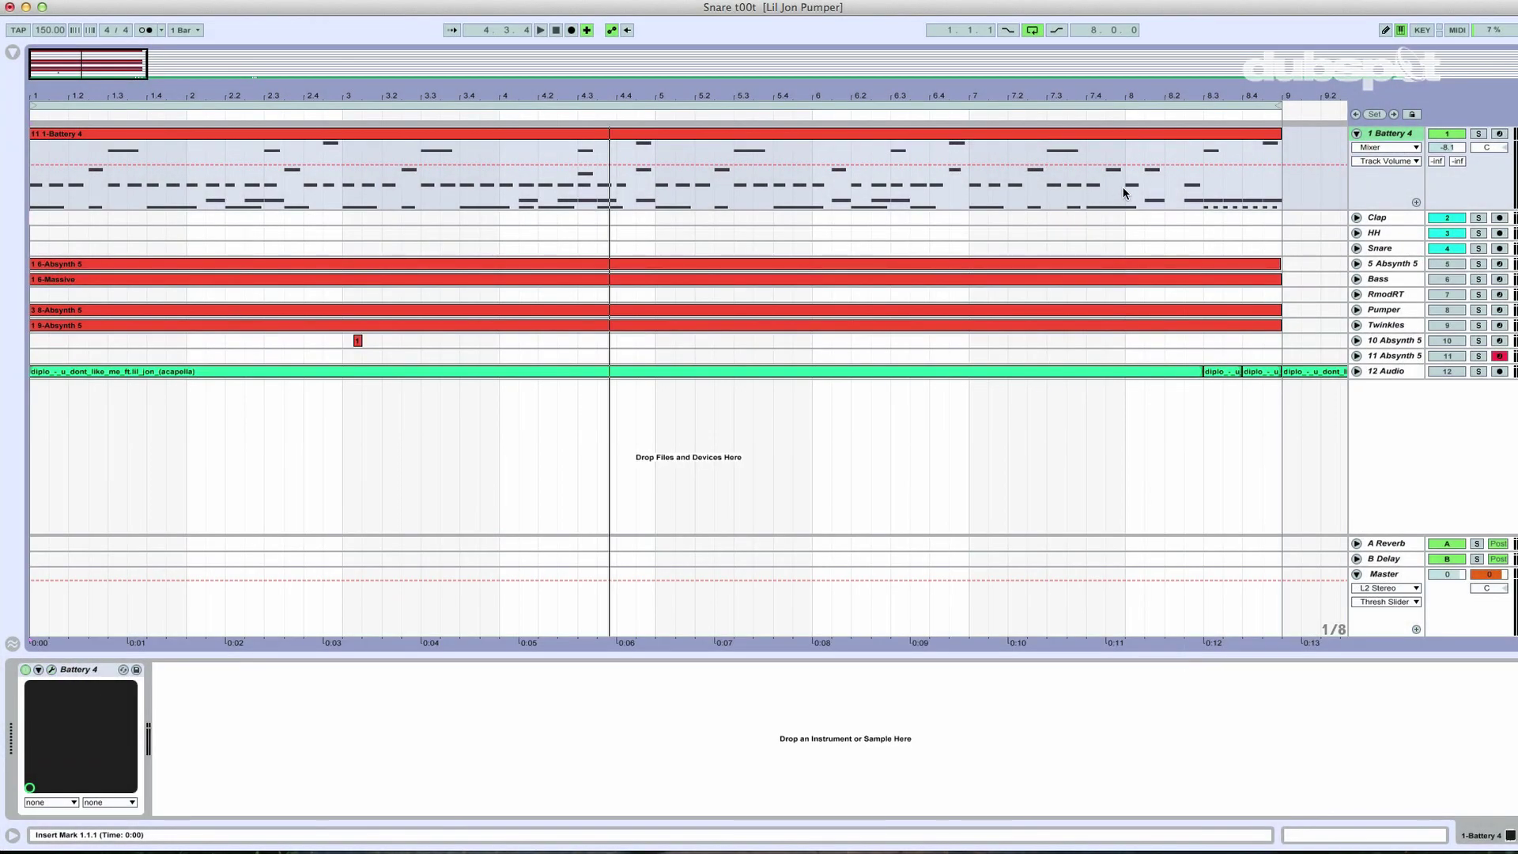
pyautogui.click(1123, 186)
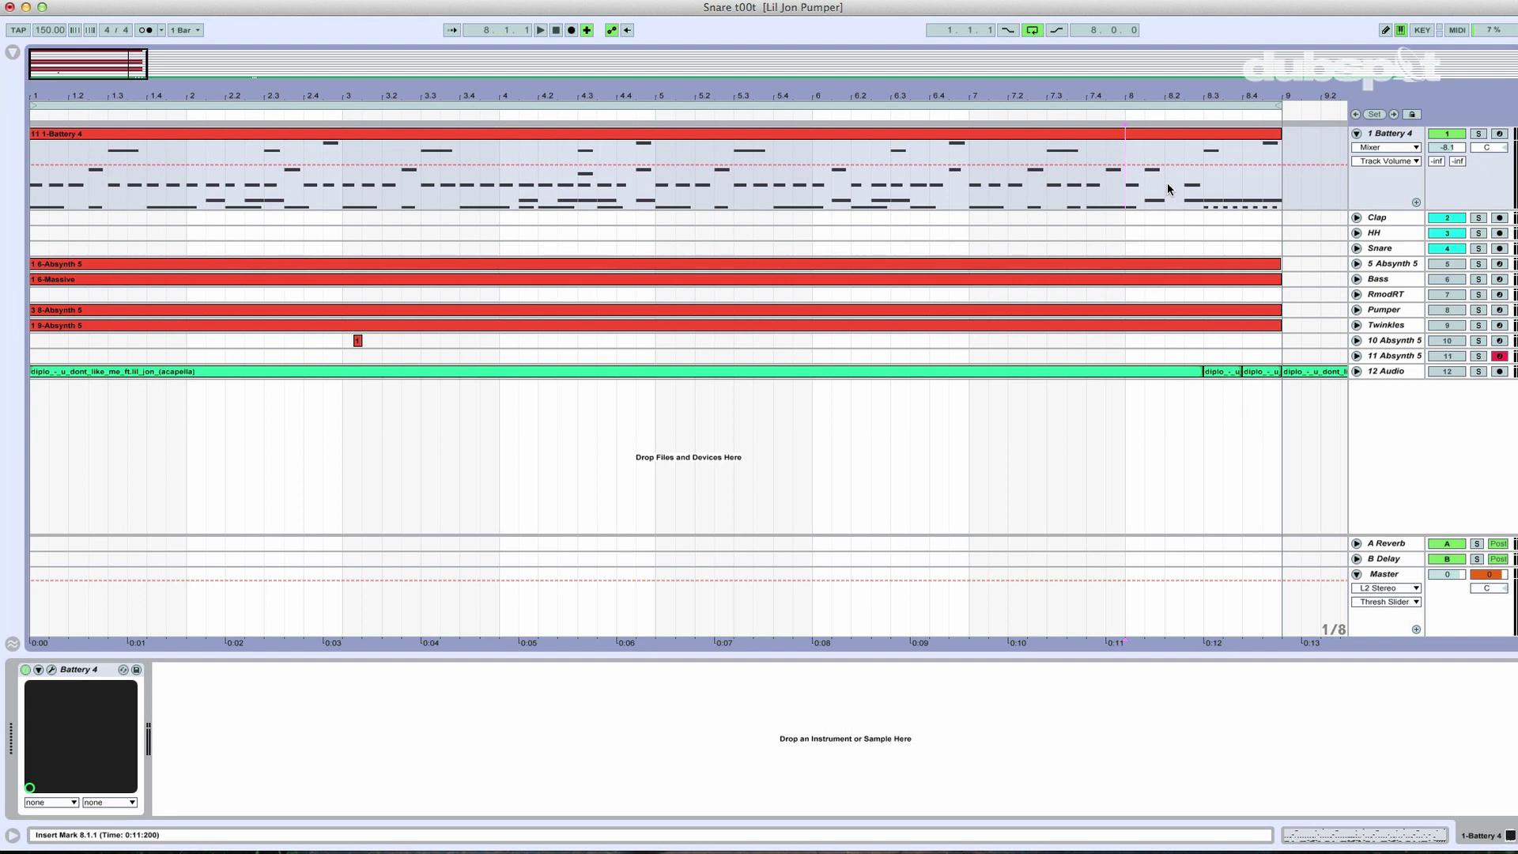
pyautogui.click(1396, 134)
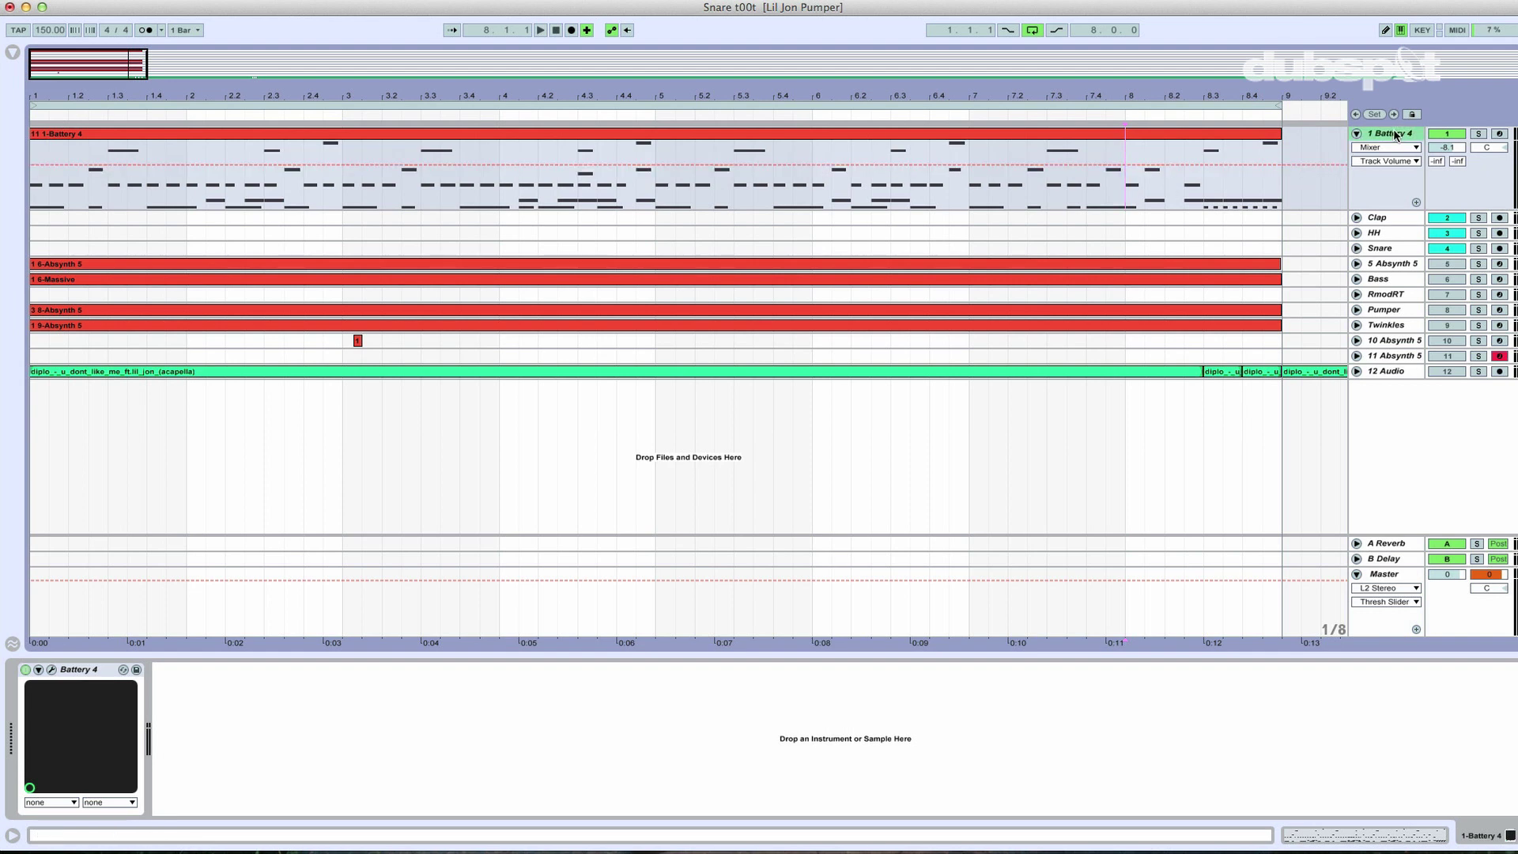
pyautogui.click(51, 670)
# Add row E to Battery's cell matrix and select its first empty cell.
pyautogui.rightClick(493, 417)
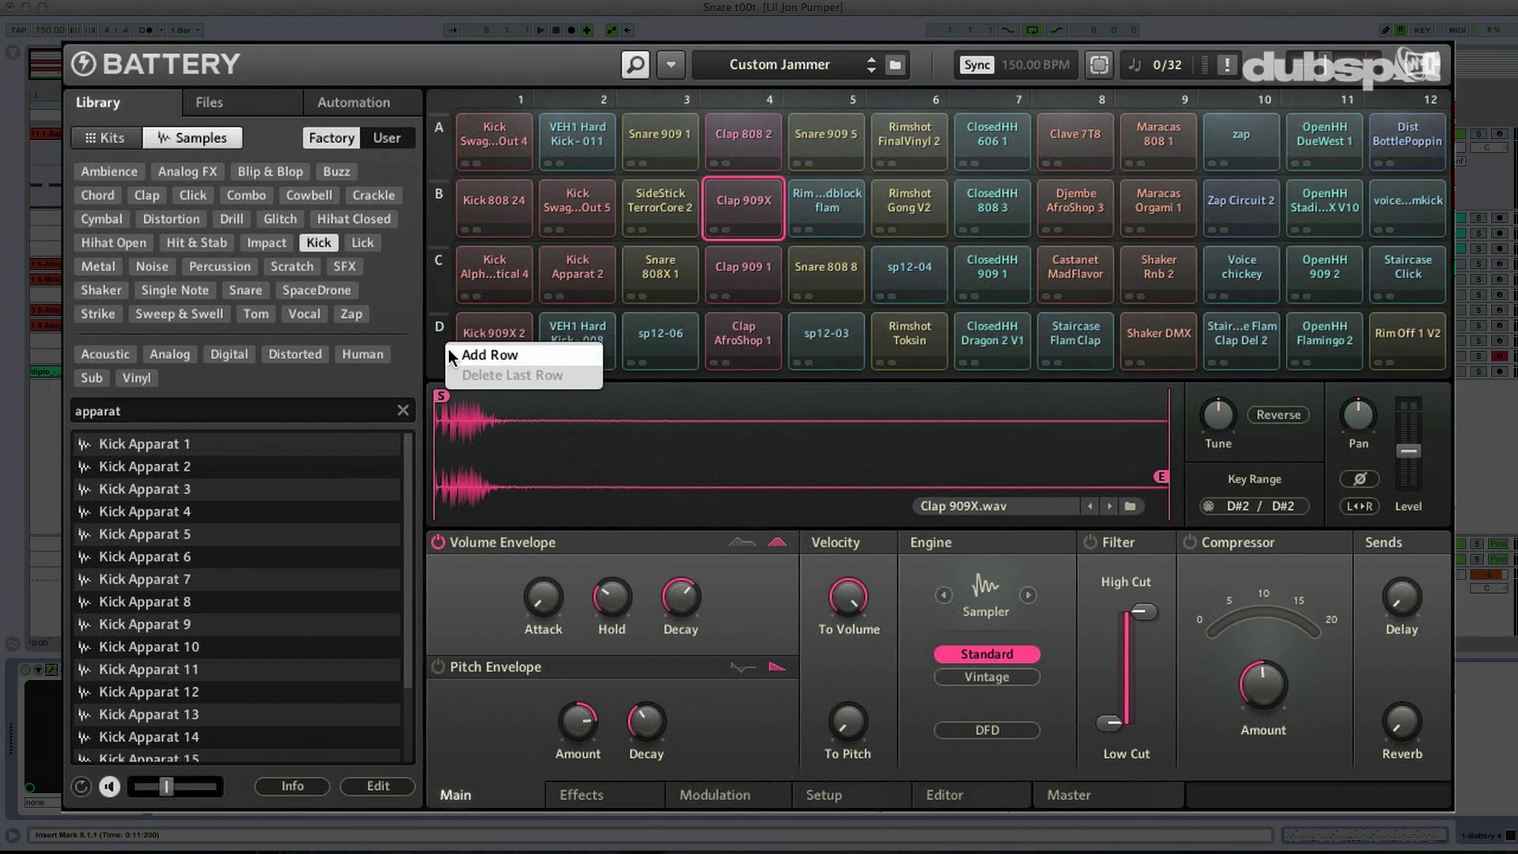
pyautogui.click(449, 355)
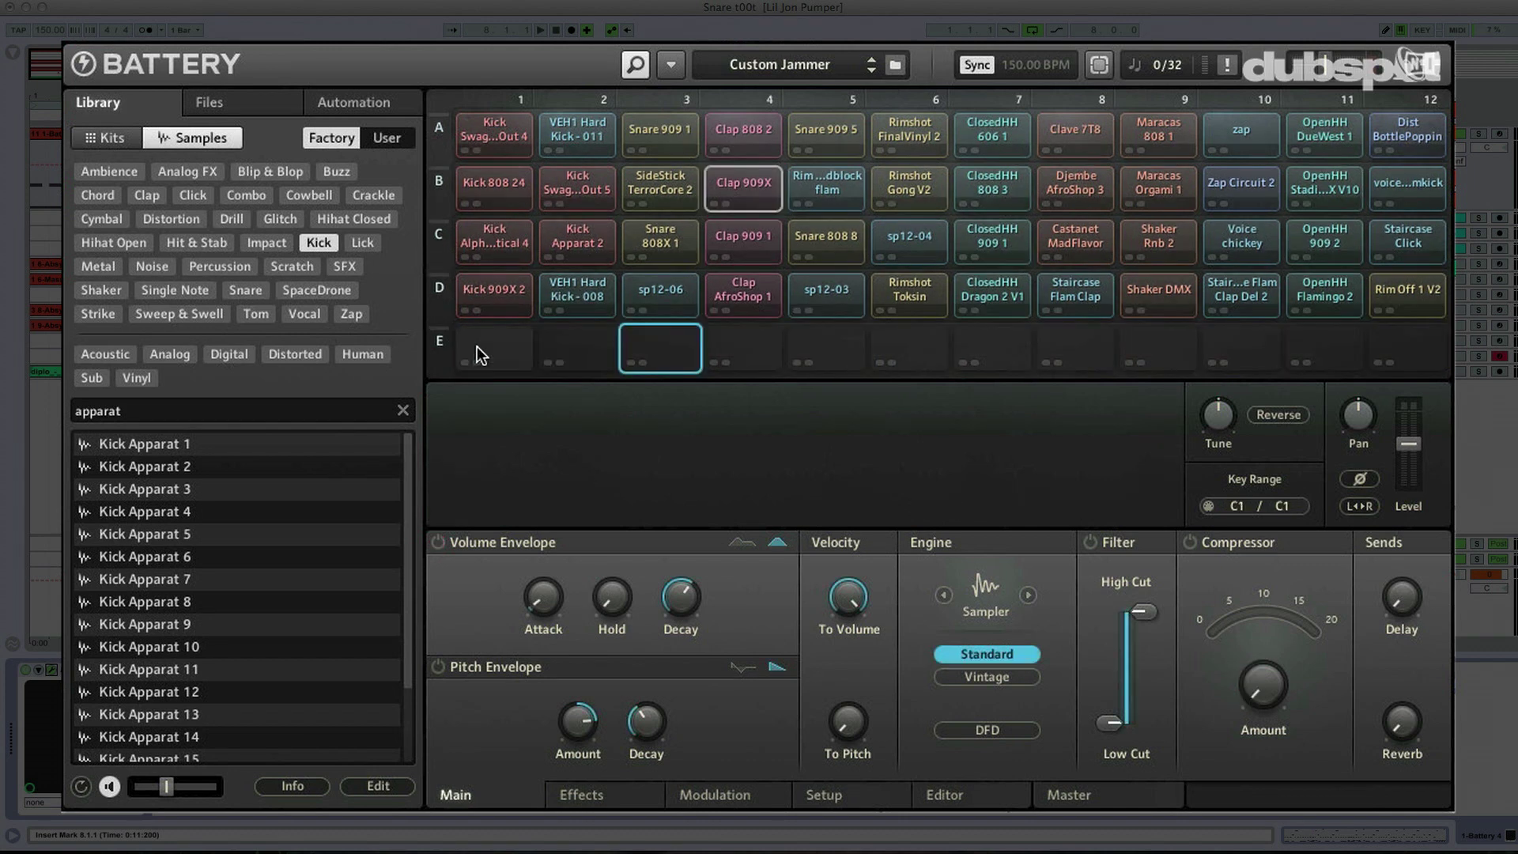
pyautogui.click(476, 347)
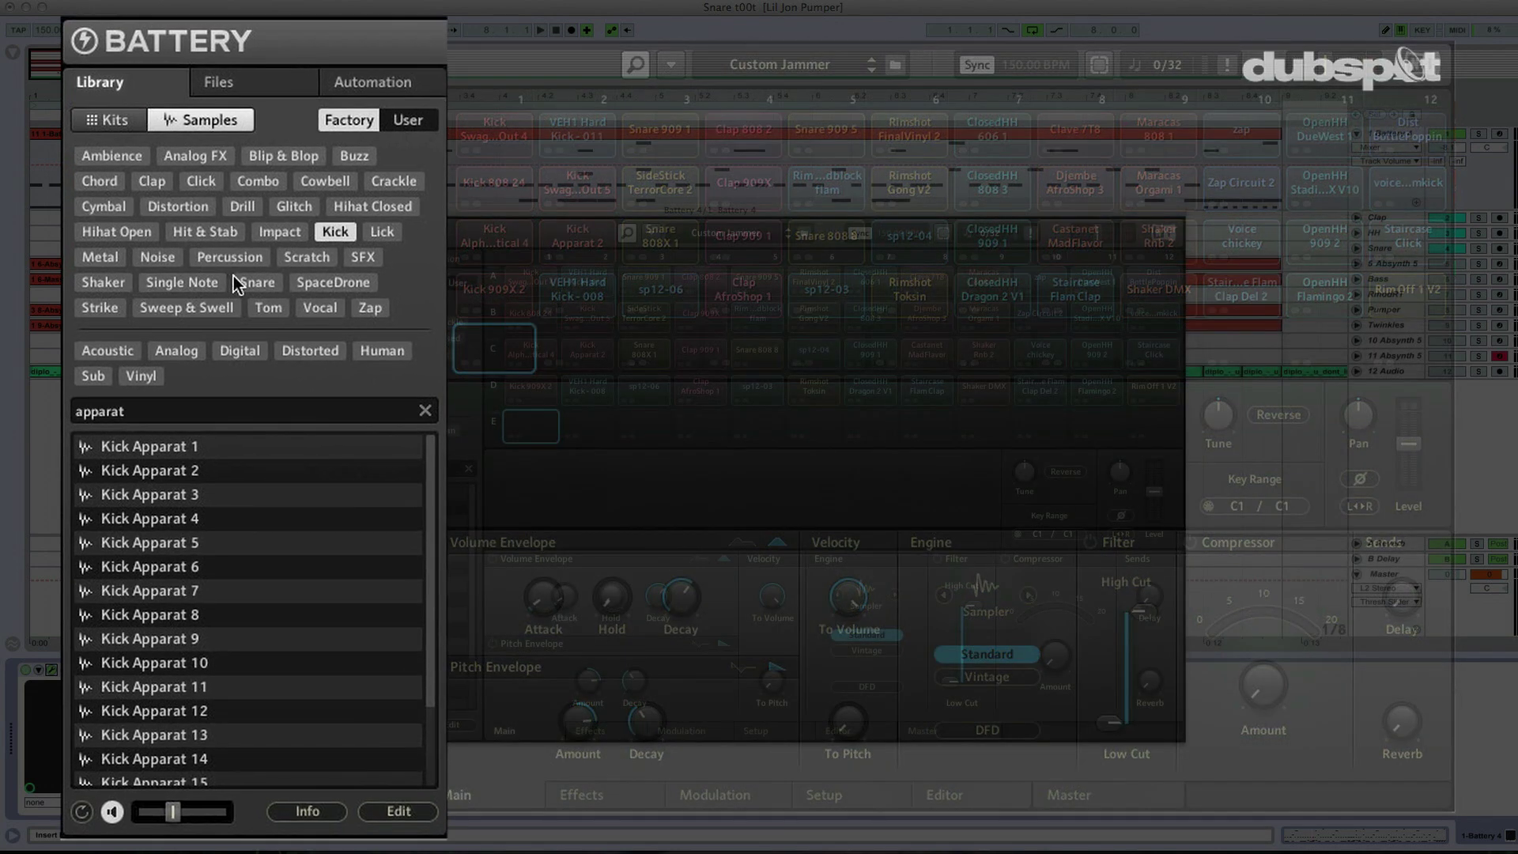
# Clear the old "apparat" search and filter the factory samples by "808" and the Snare tag.
pyautogui.click(246, 281)
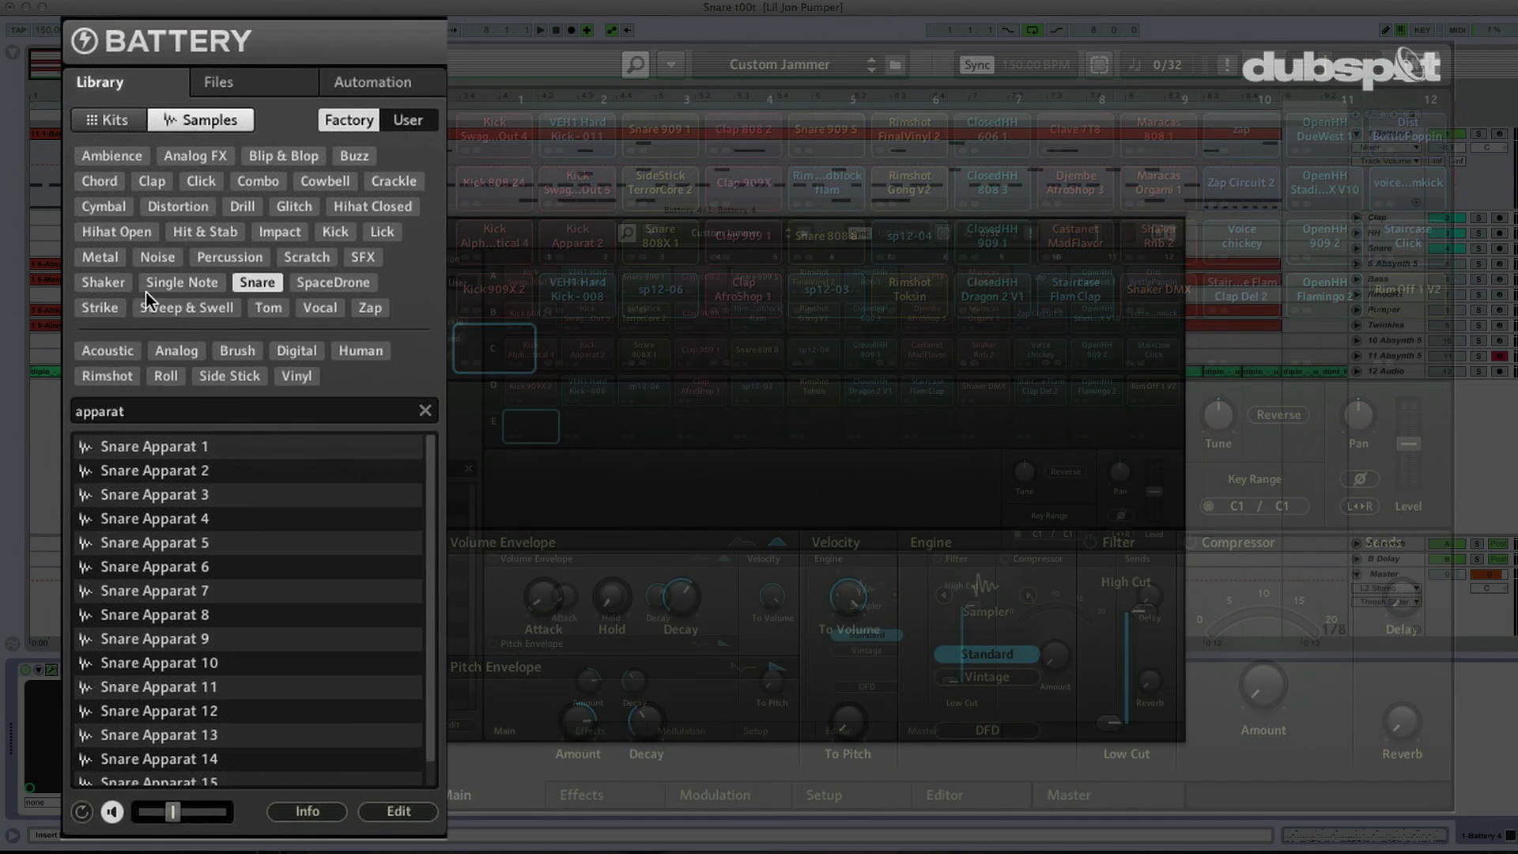
pyautogui.click(431, 408)
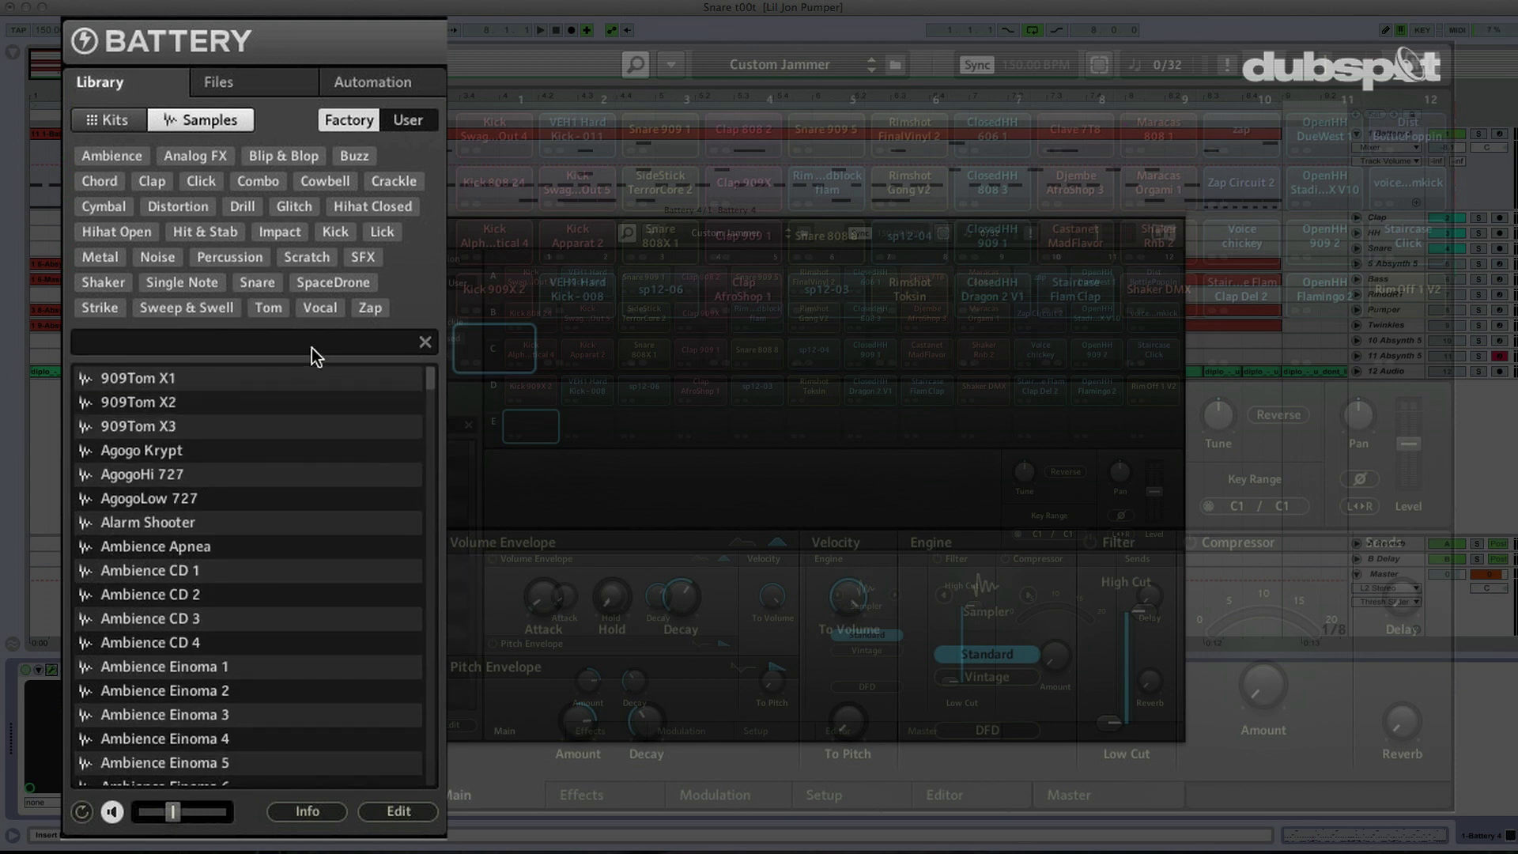
pyautogui.write('808')
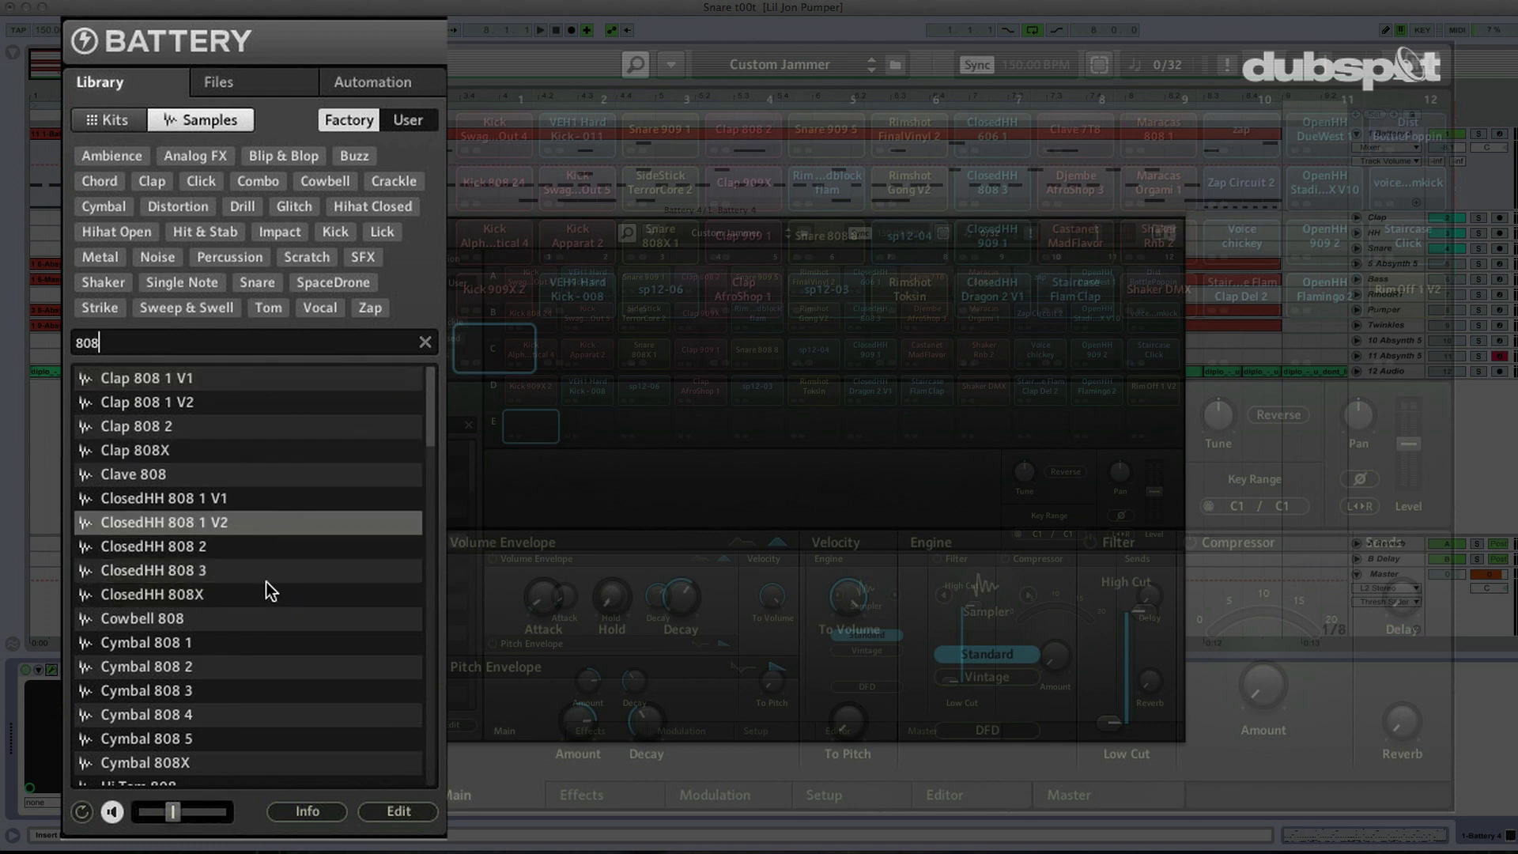
pyautogui.scroll(-5, 265, 589)
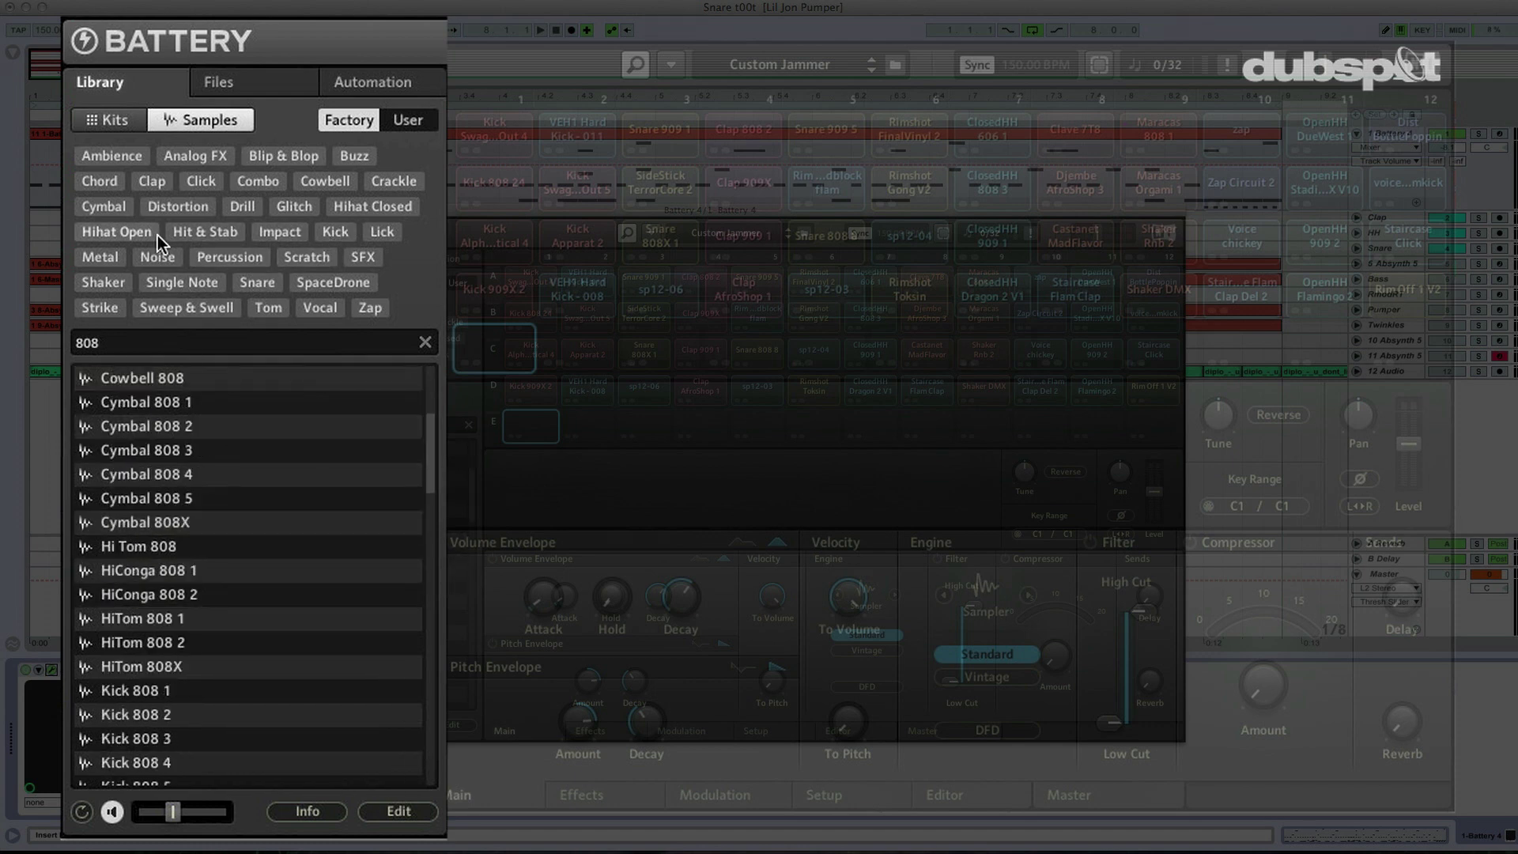
pyautogui.click(242, 276)
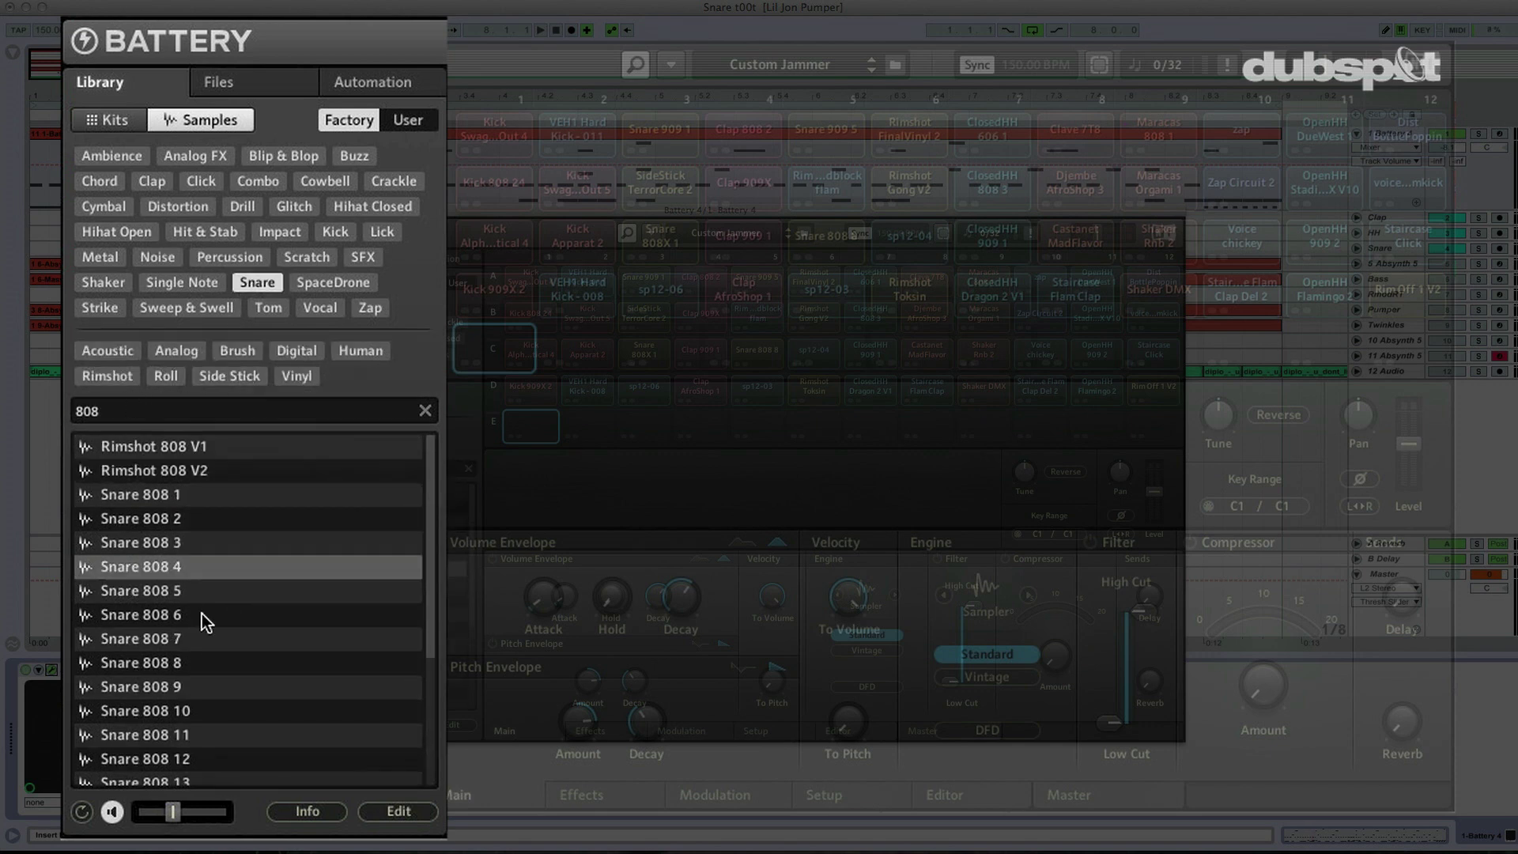
# Audition the 808 snare samples and load Snare 808 2 into cell E1.
pyautogui.click(193, 501)
pyautogui.click(193, 515)
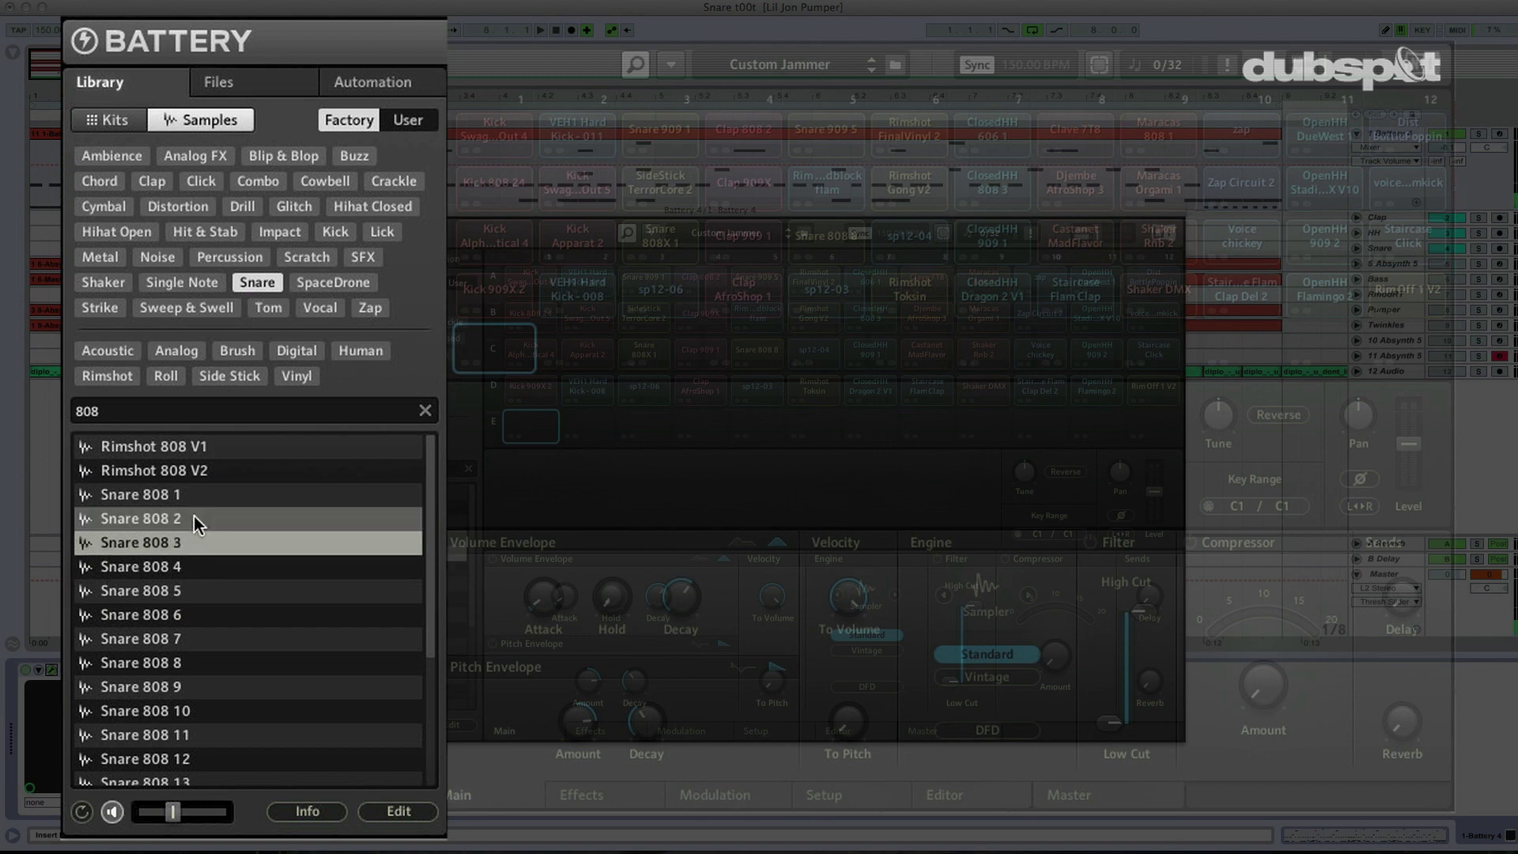
pyautogui.press('Down')
pyautogui.press('Down')
pyautogui.press('Down')
pyautogui.press('Down')
pyautogui.press('Down')
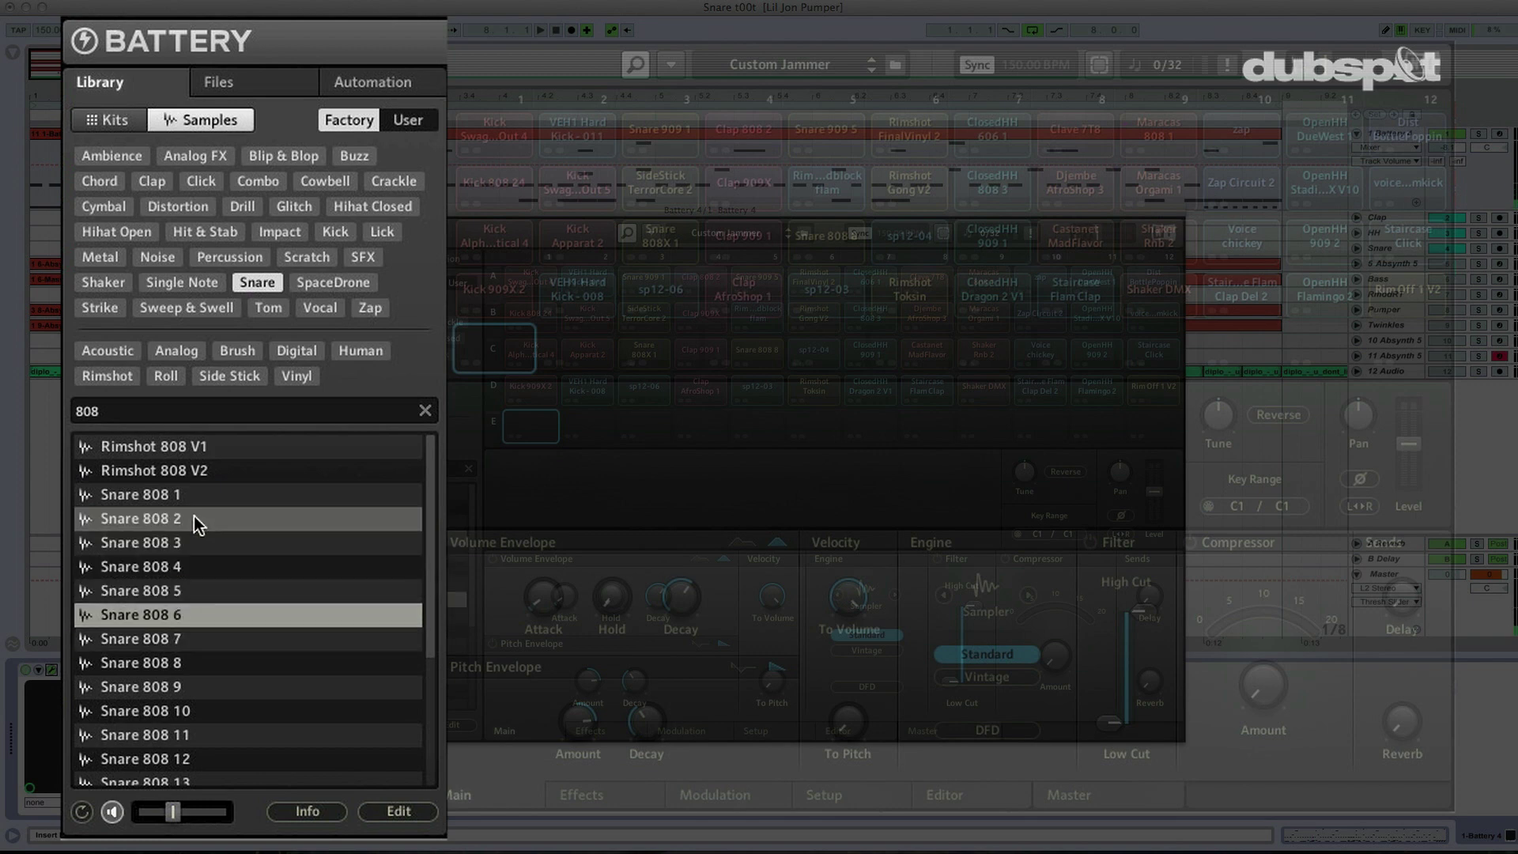
pyautogui.click(192, 516)
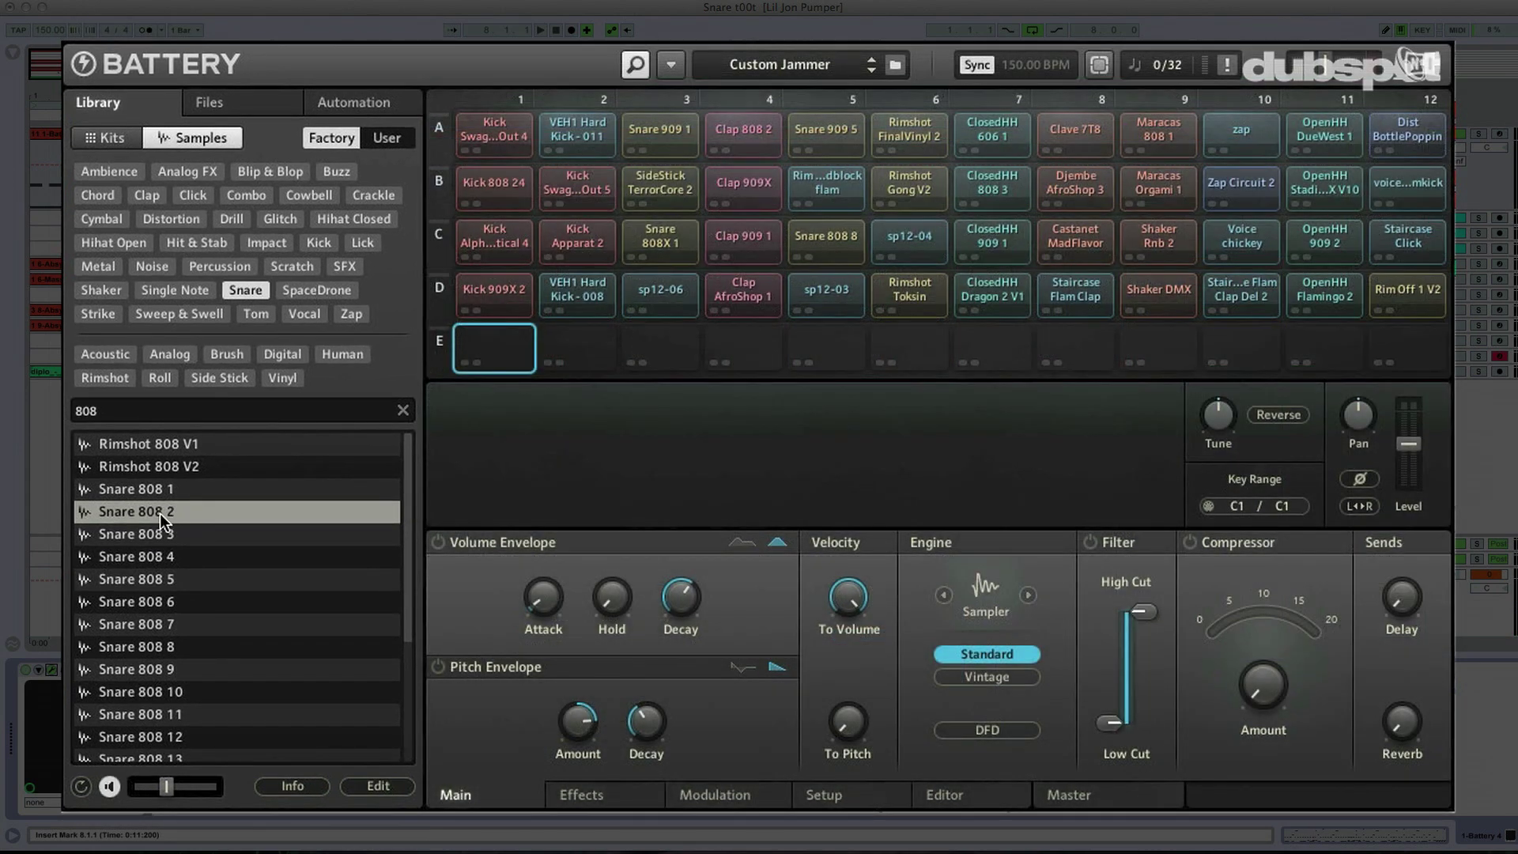
pyautogui.moveTo(159, 514); pyautogui.dragTo(489, 348)
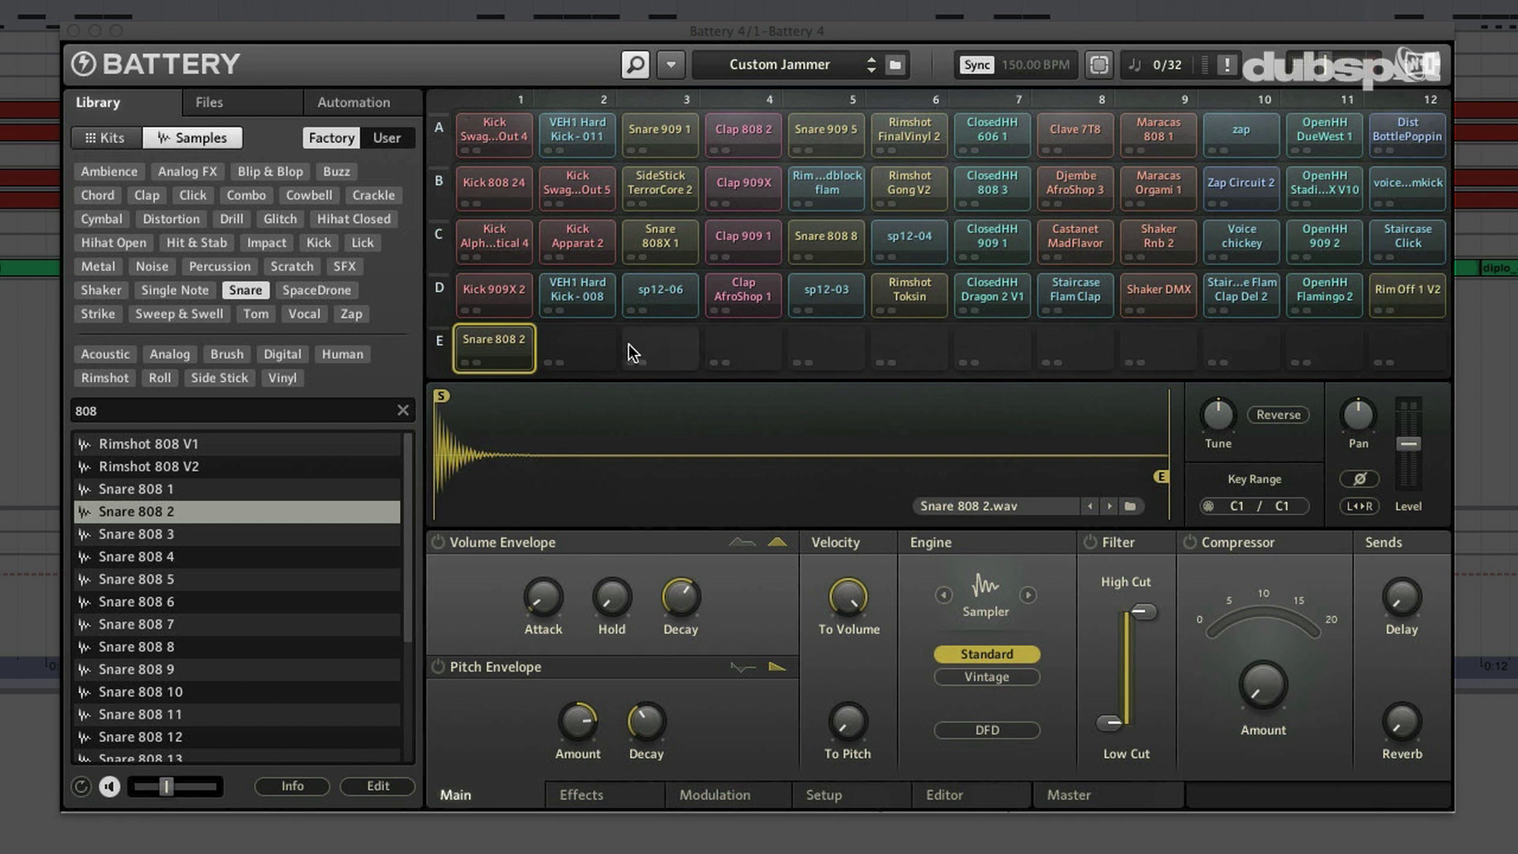
# Set the Snare 808 2 cell's key range to C5–C6 and enable Key Track for its MIDI input.
pyautogui.click(495, 349)
pyautogui.moveTo(1238, 506); pyautogui.dragTo(1240, 475)
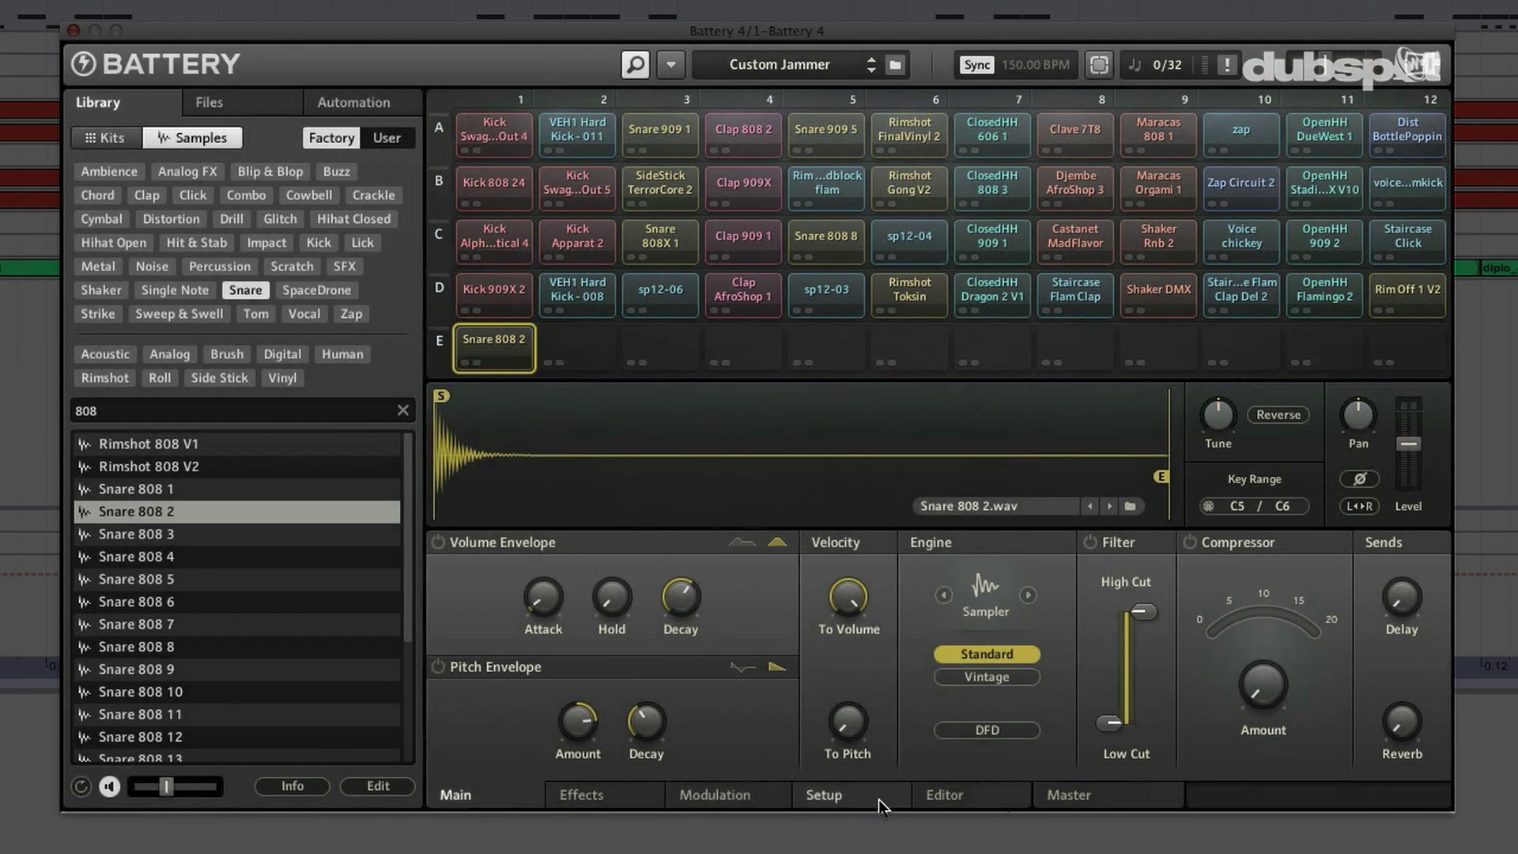
pyautogui.click(879, 799)
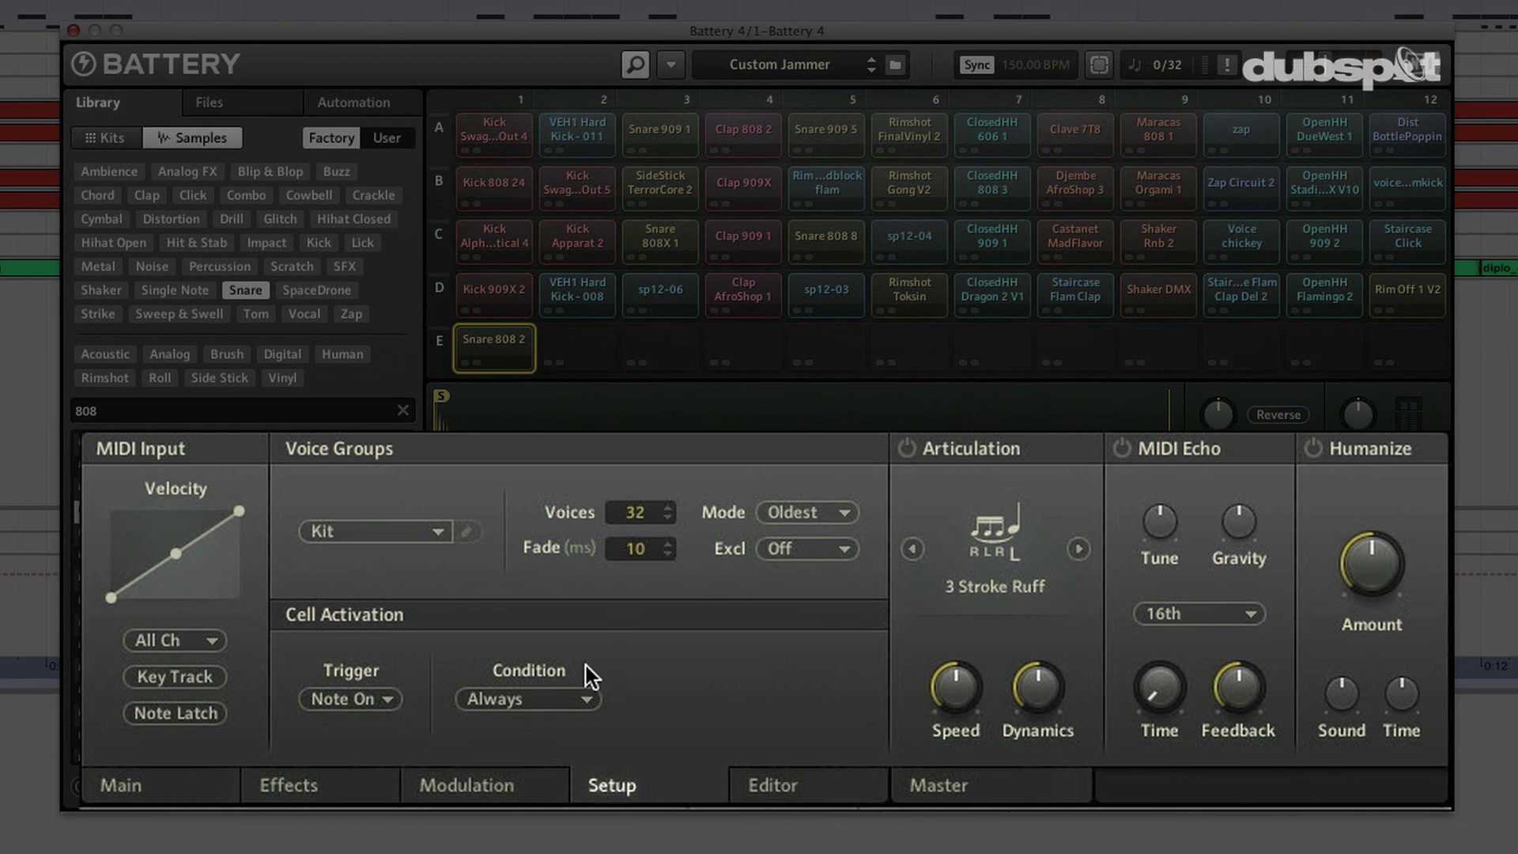
pyautogui.click(220, 680)
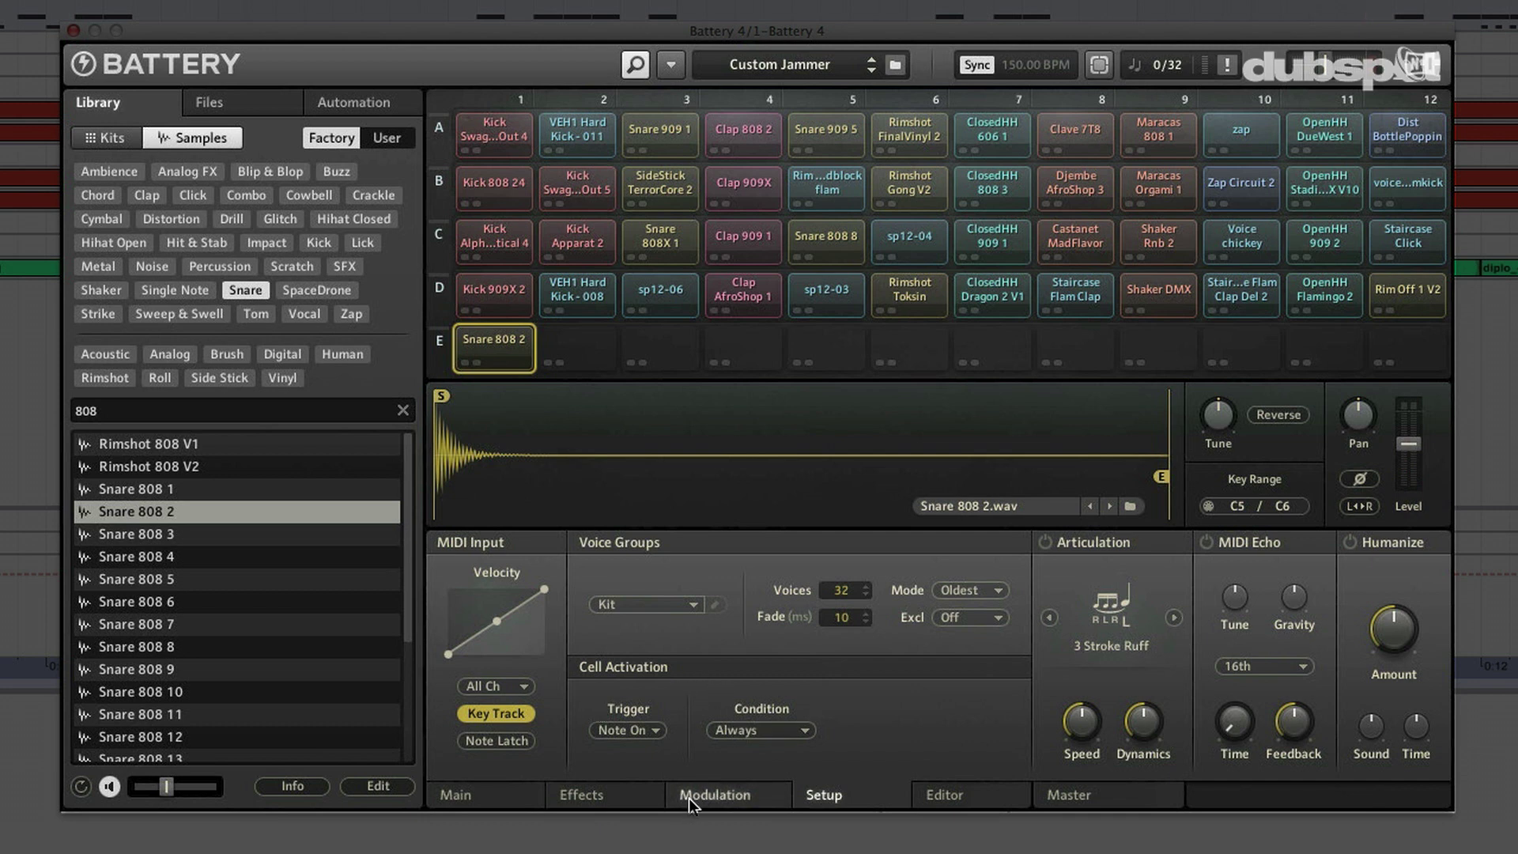
# Open the Snare 808 2 cell's sample editor and bring Battery back up over the arrangement.
pyautogui.click(965, 794)
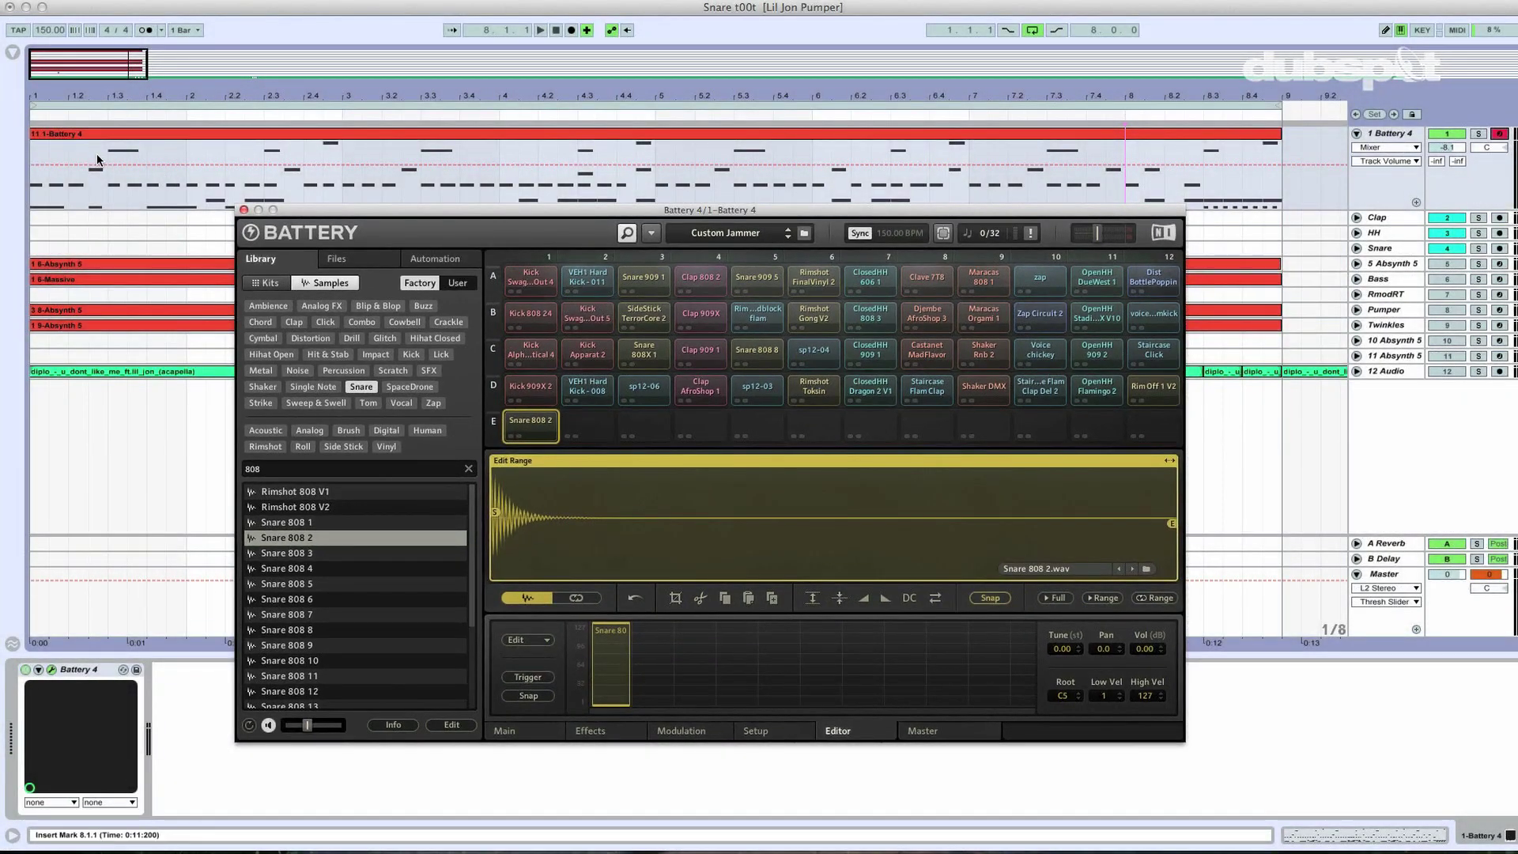
pyautogui.click(244, 211)
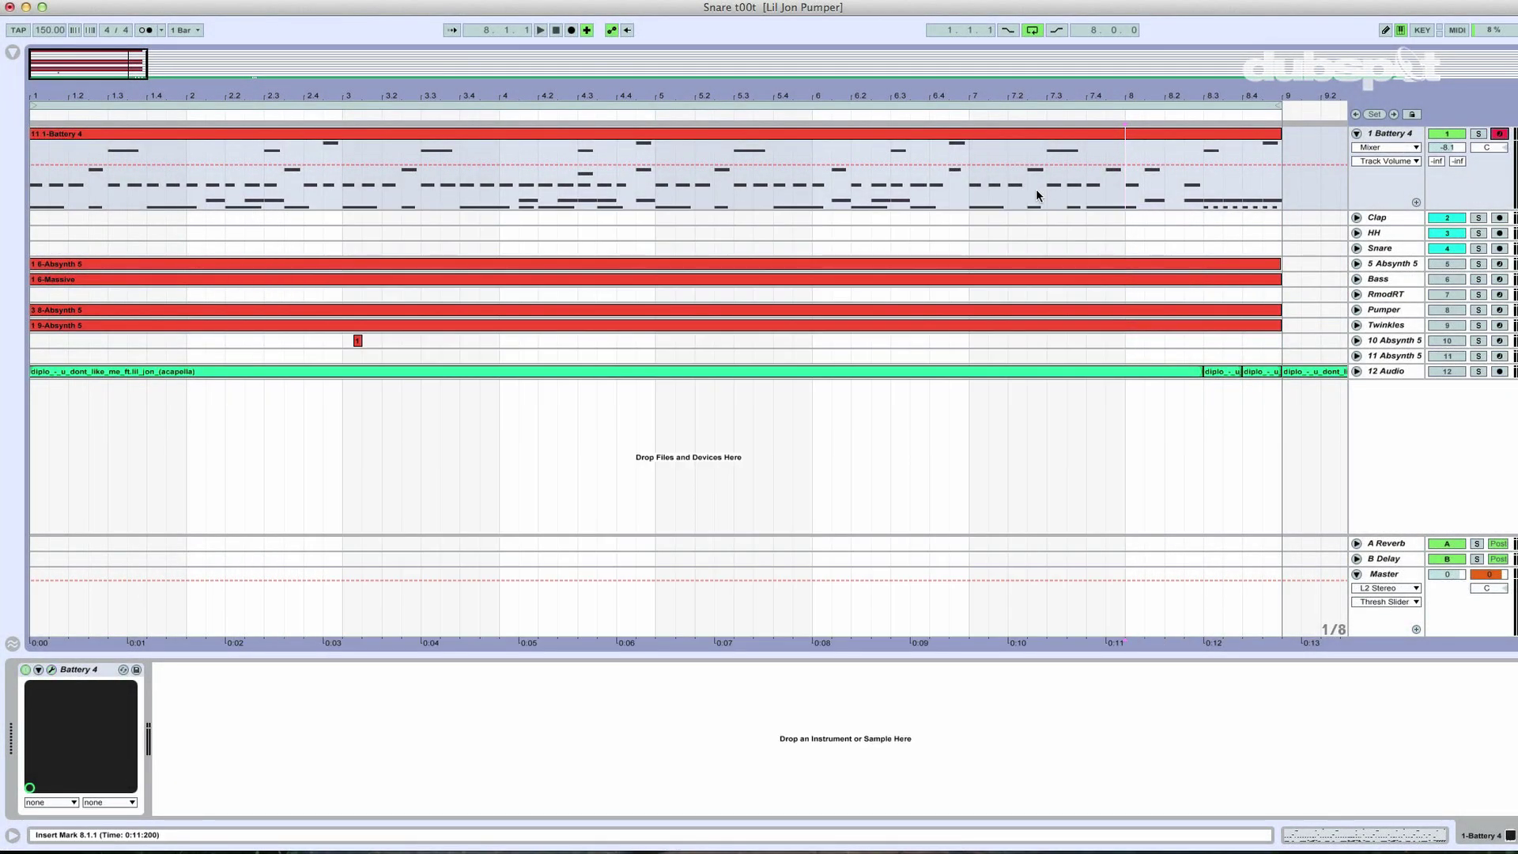
pyautogui.click(1127, 176)
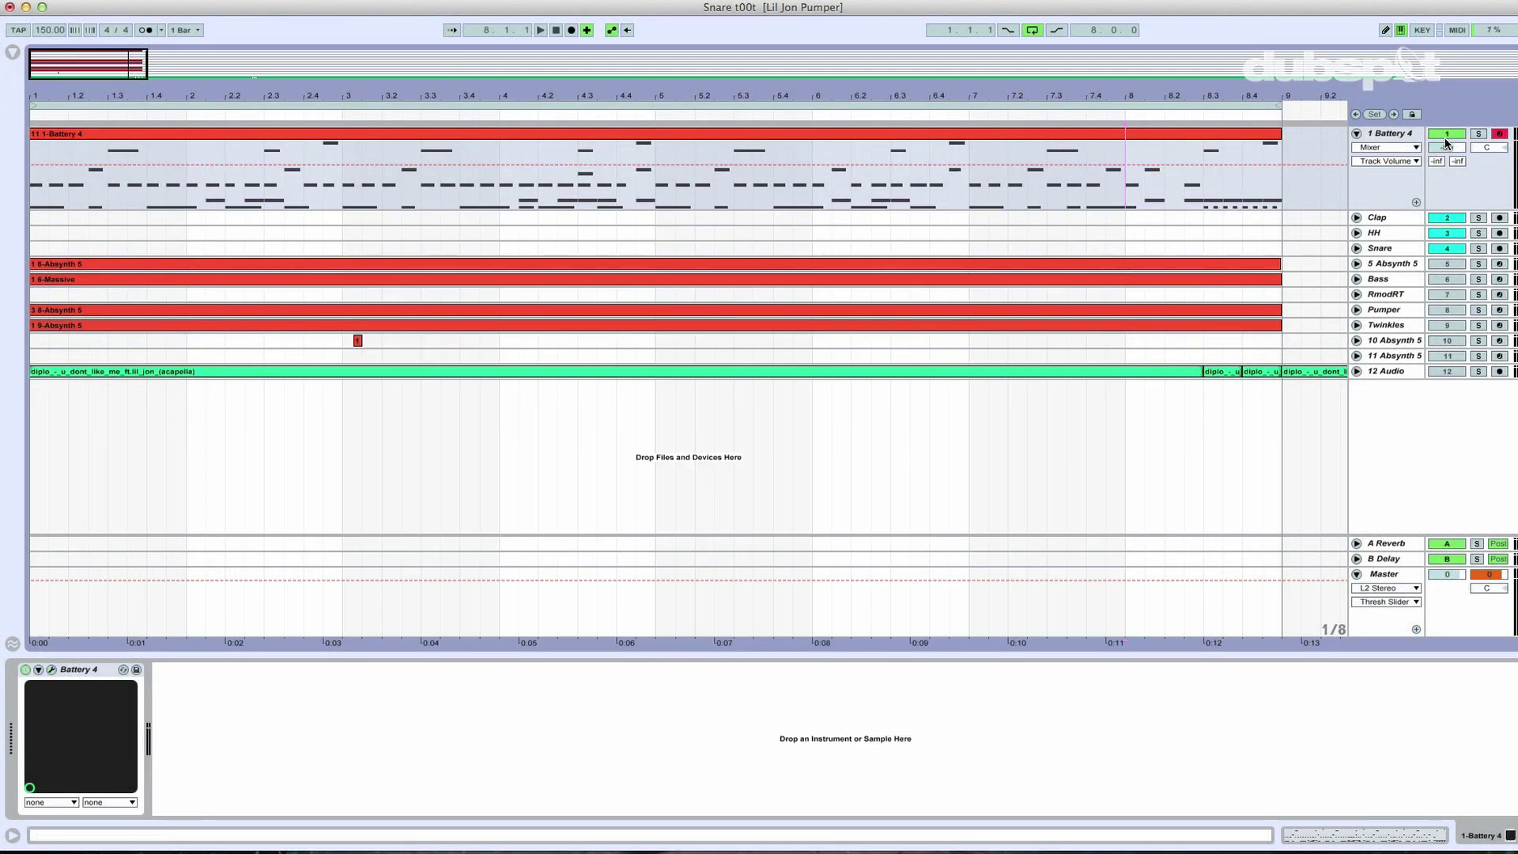
pyautogui.click(51, 669)
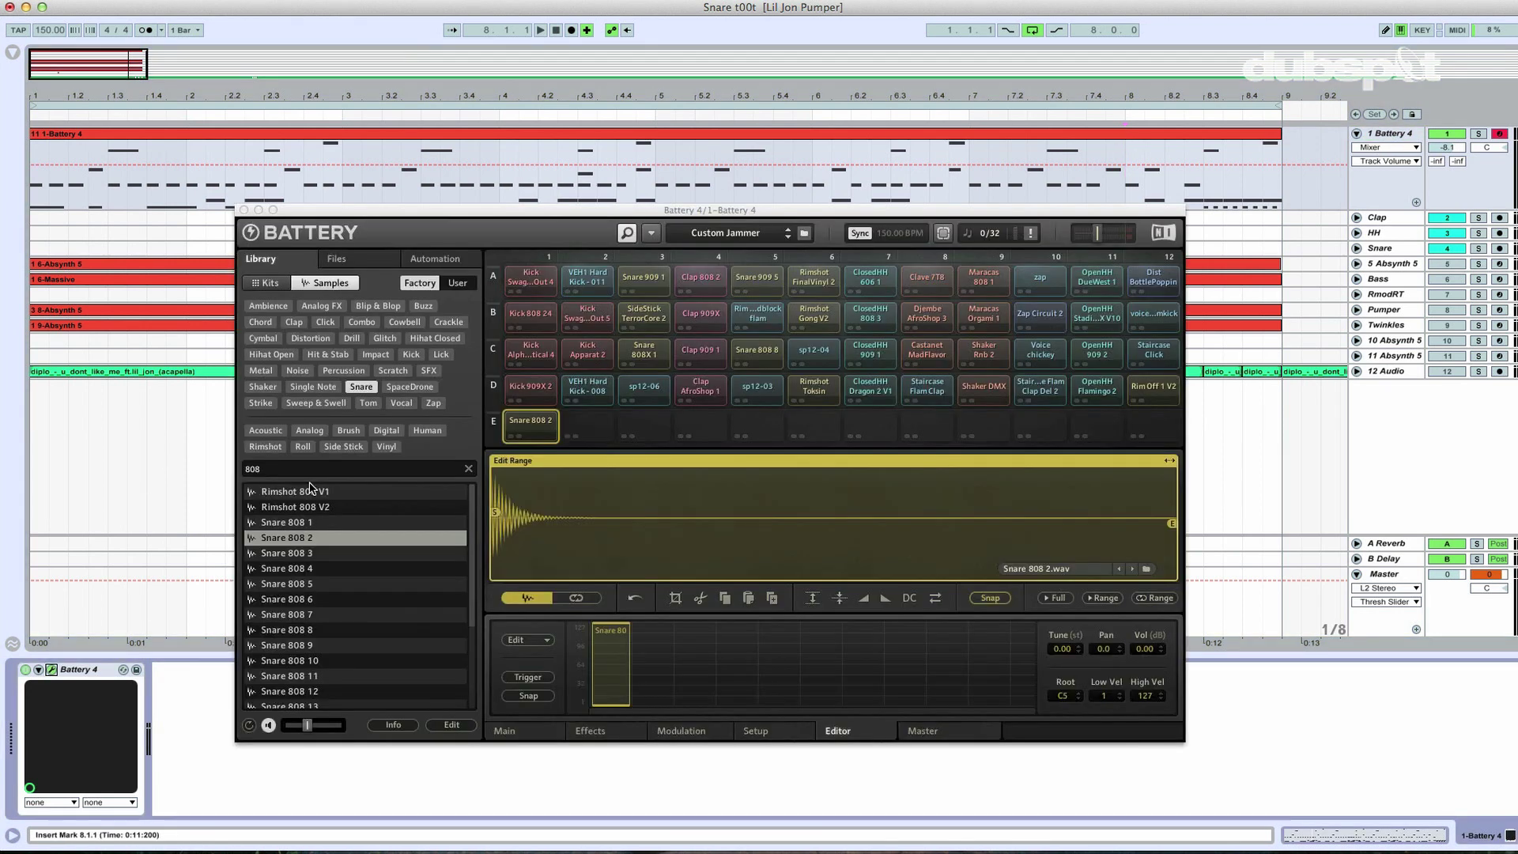
# Close the Battery window and record the pitched Snare 808 2 notes over bar 8 of the 1 Battery 4 track.
pyautogui.click(512, 440)
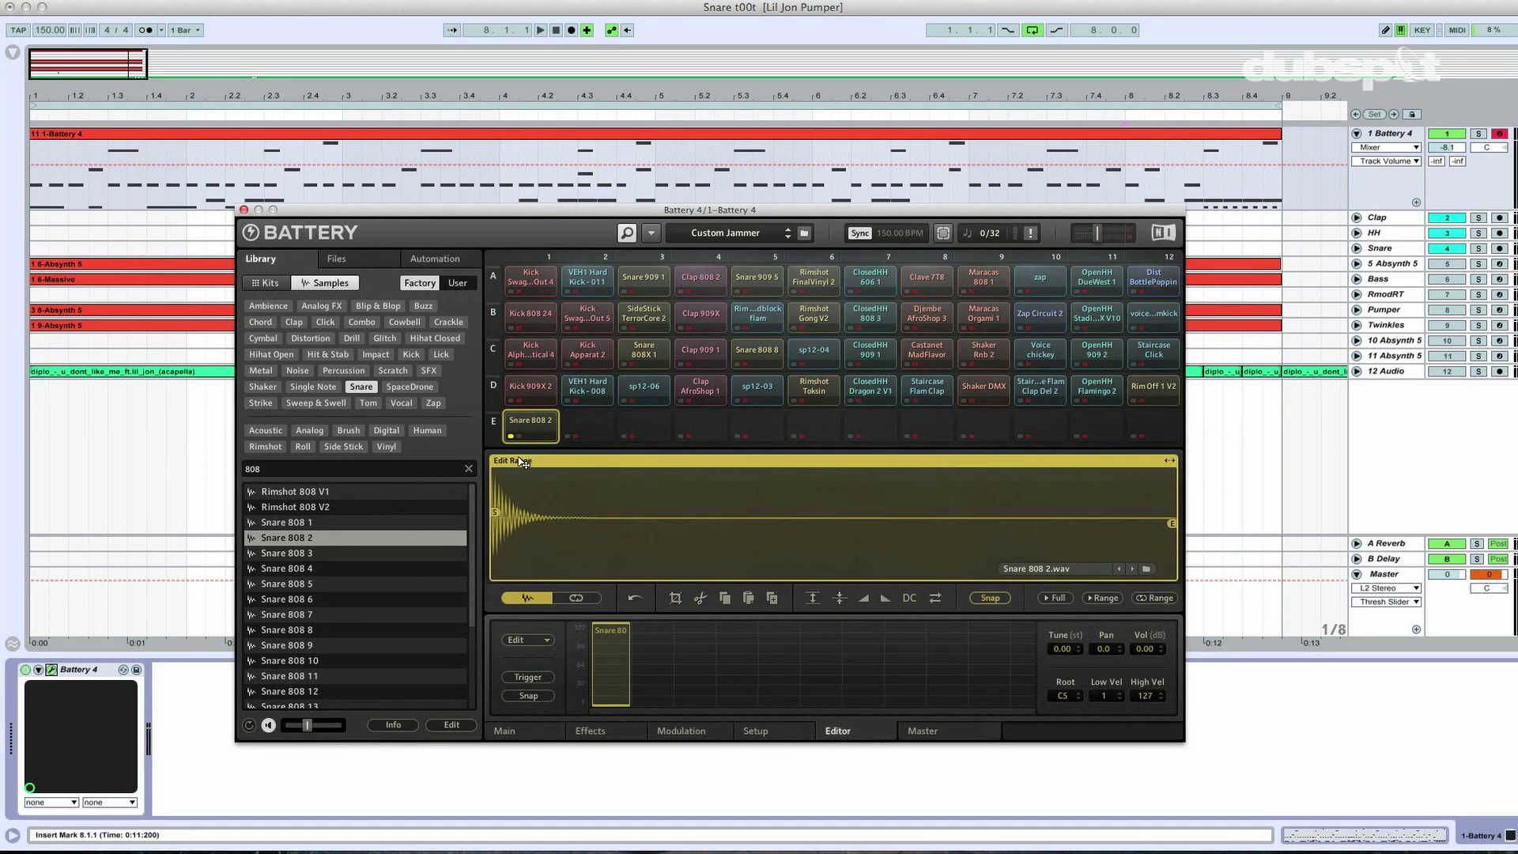
pyautogui.click(245, 211)
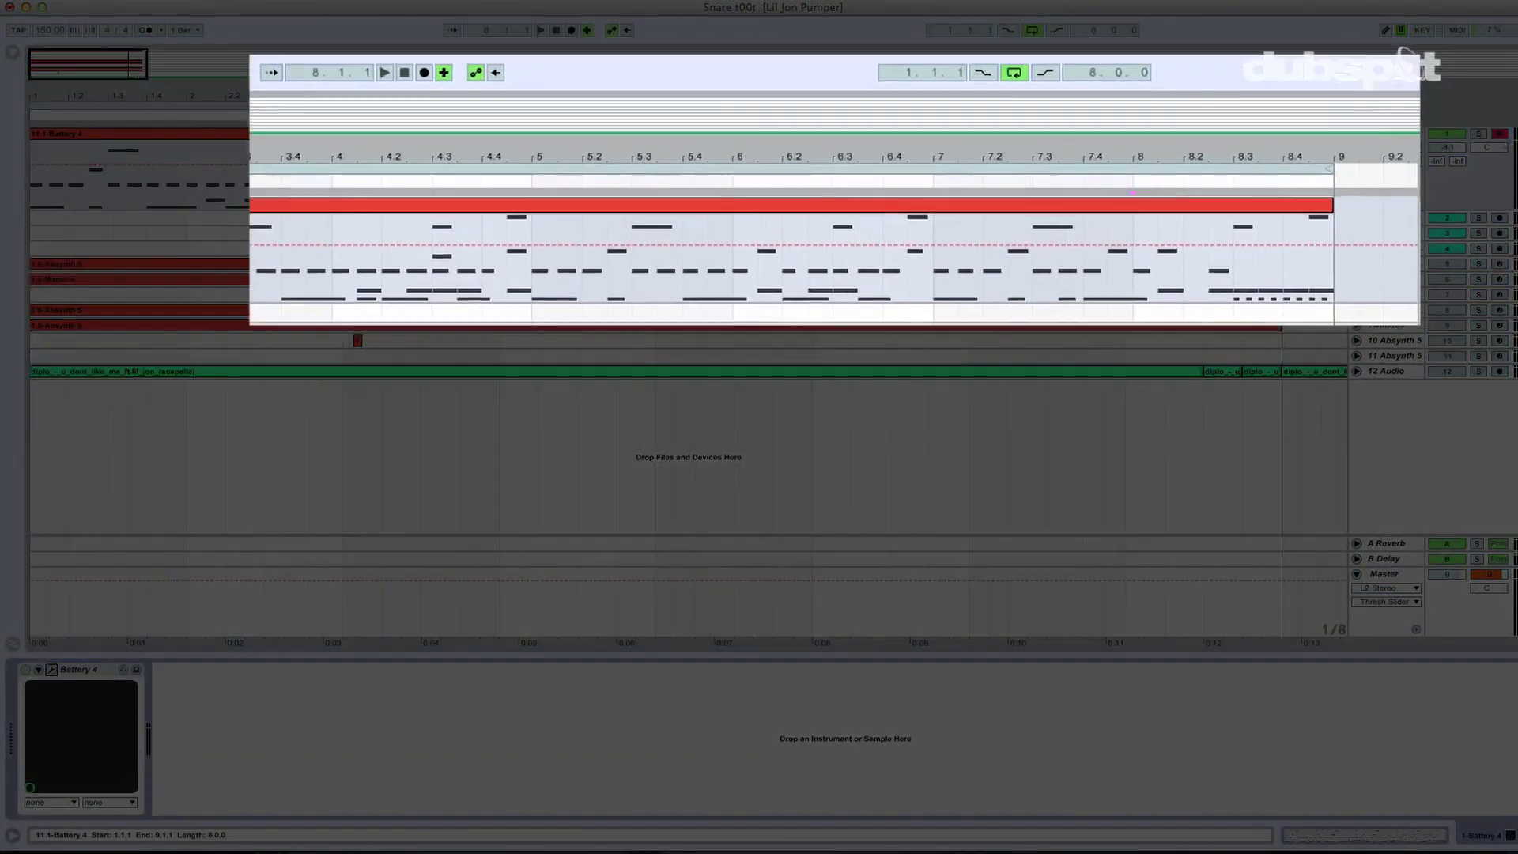
pyautogui.click(571, 31)
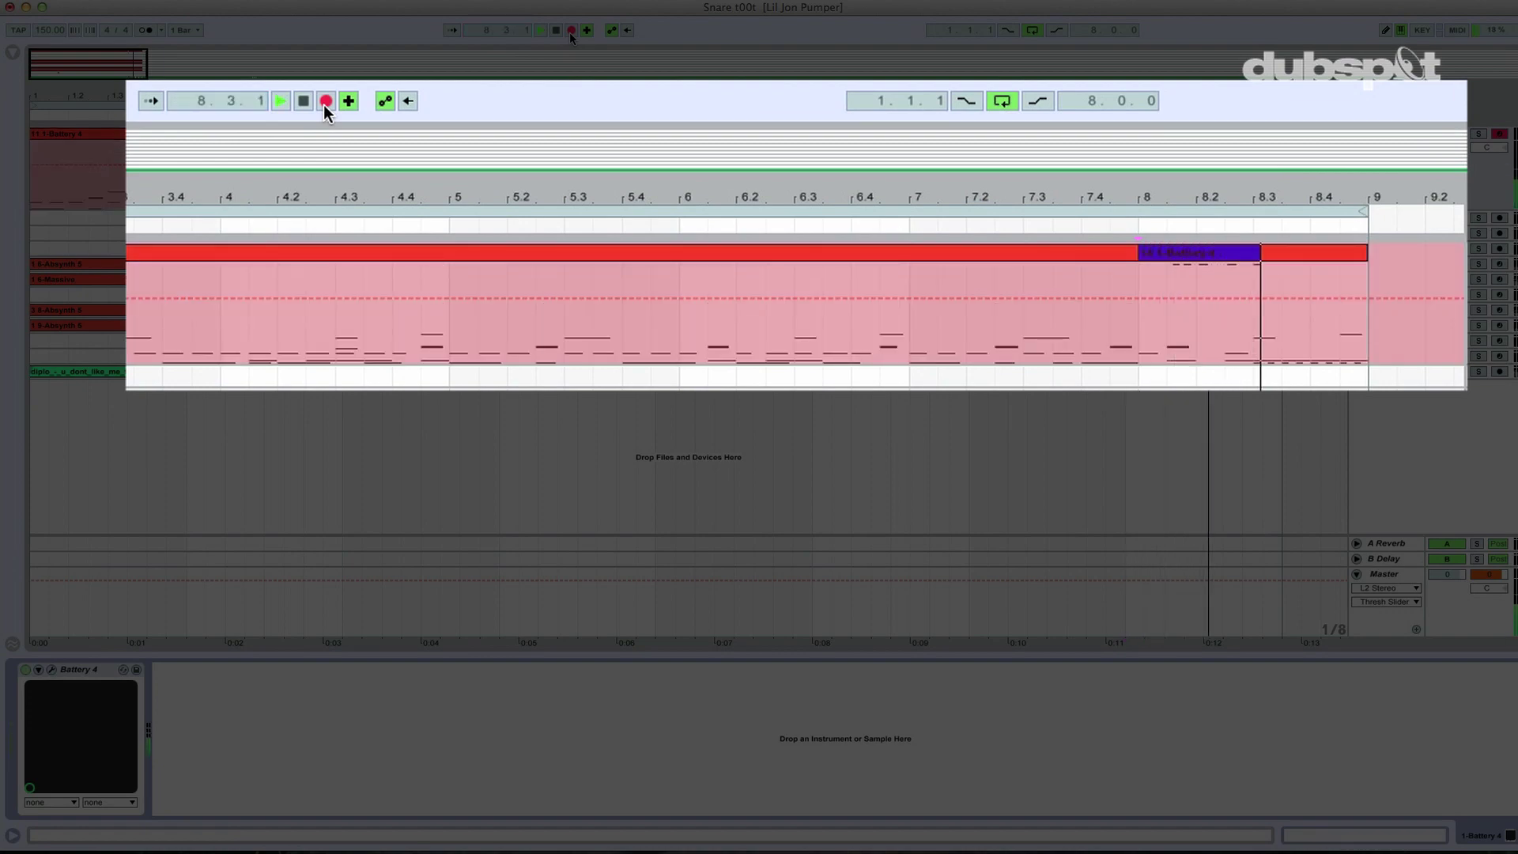
pyautogui.press('space')
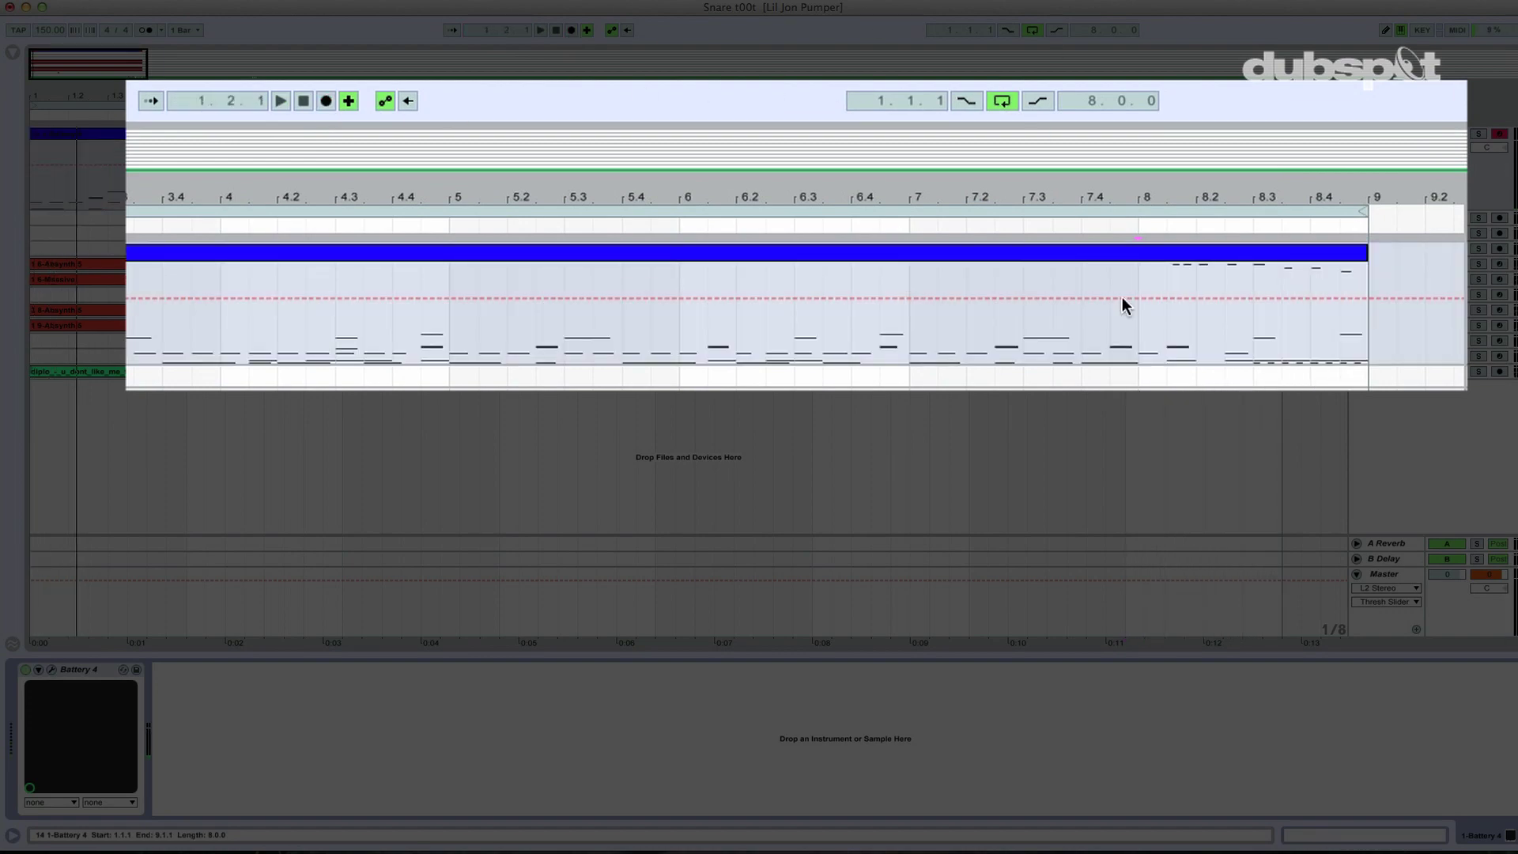
# Quantize the recorded F#5–A#5 snare notes in the Battery clip's bar 9 to 1/8 at 73 %, adjusting note start and end.
pyautogui.doubleClick(1194, 263)
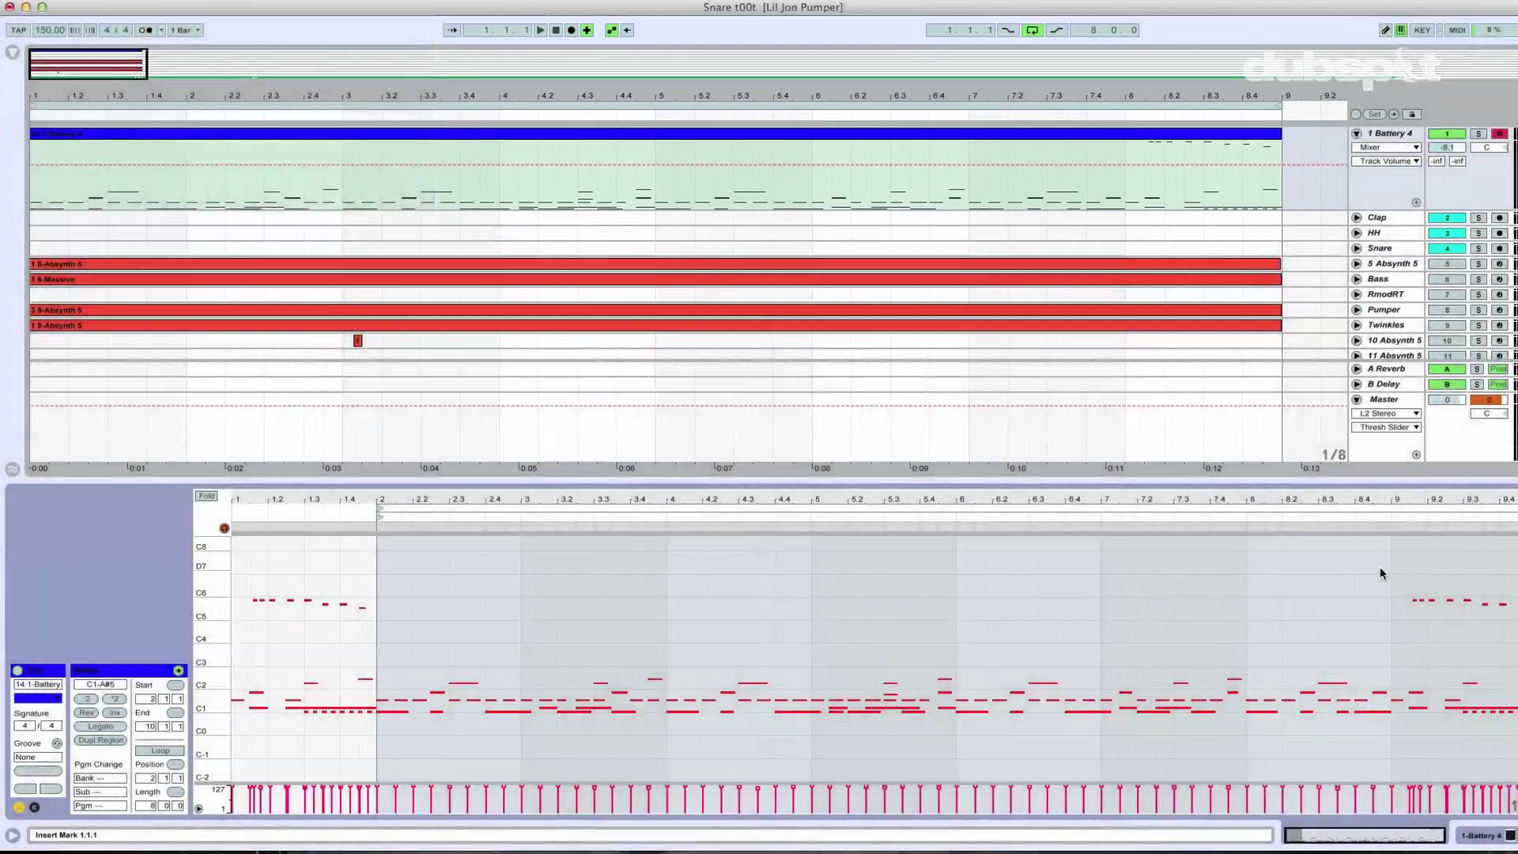
pyautogui.moveTo(1381, 567); pyautogui.dragTo(1494, 620)
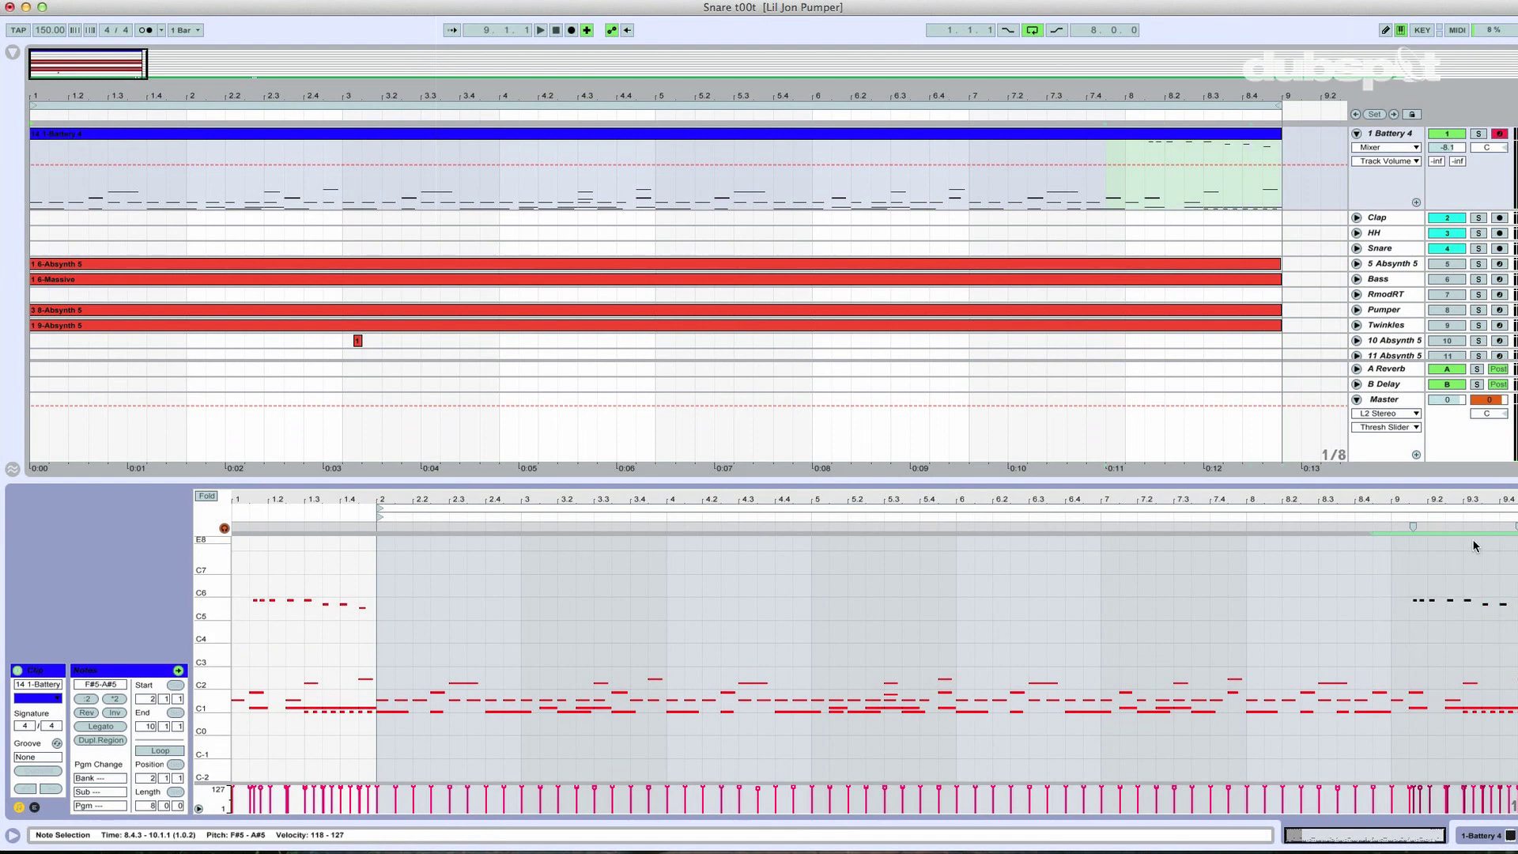
pyautogui.press('super+shift+u')
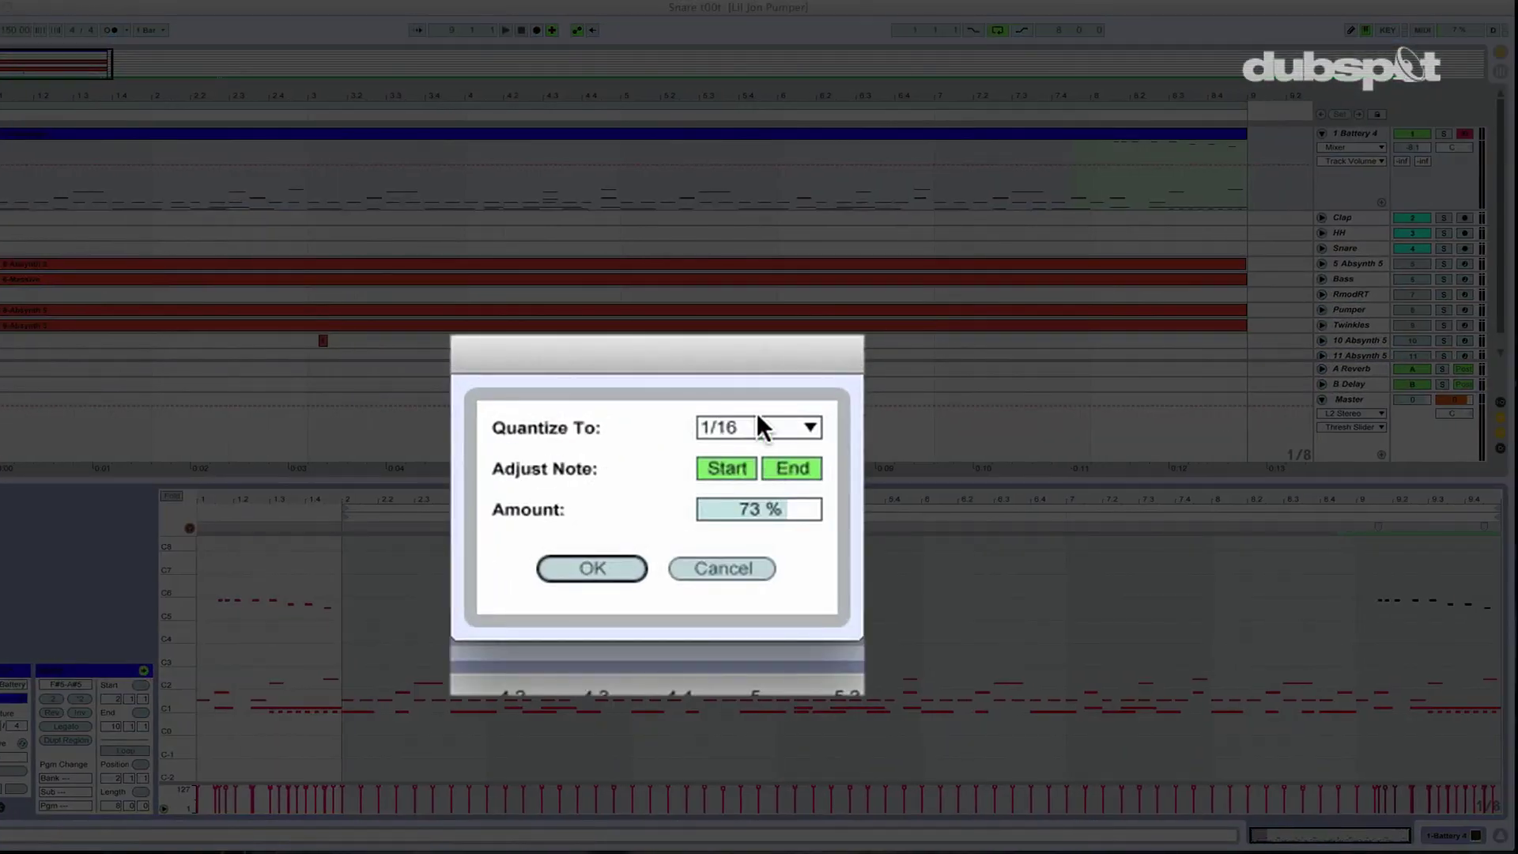
pyautogui.click(819, 369)
pyautogui.click(737, 513)
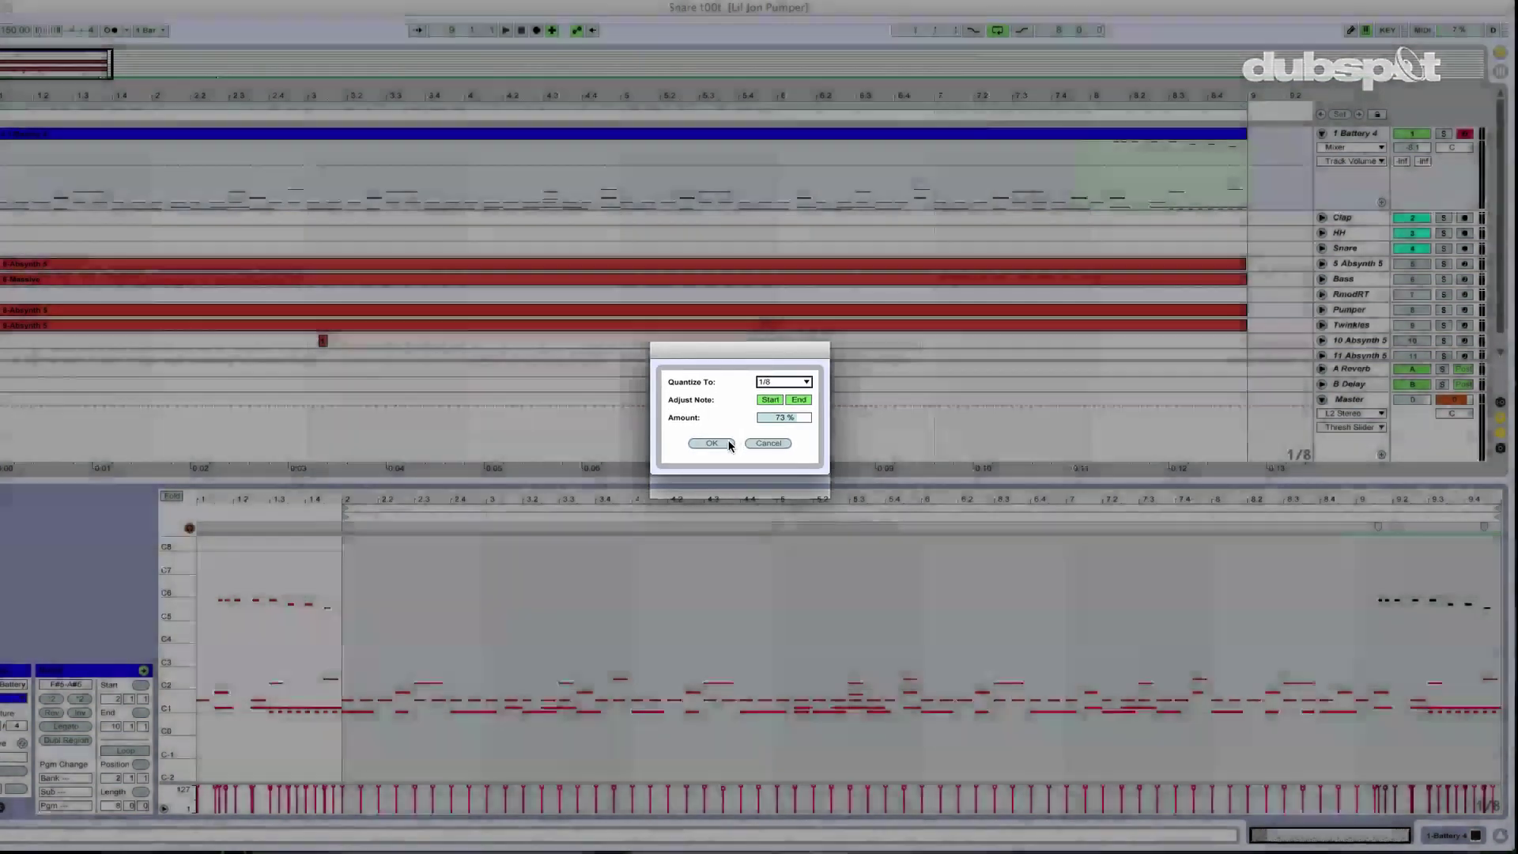
pyautogui.click(723, 443)
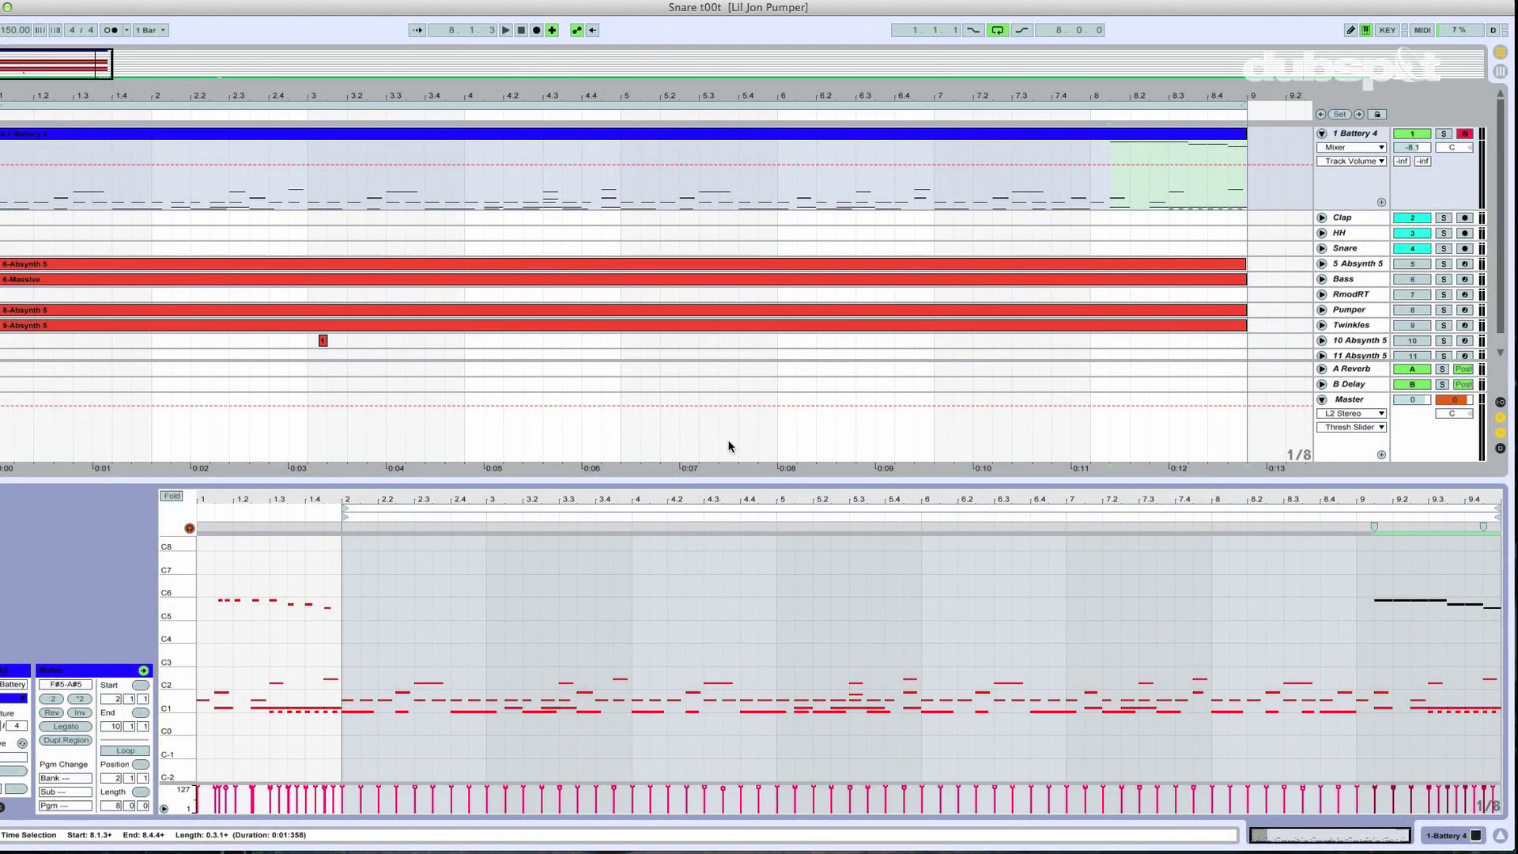
# Play the arrangement from the start and examine the quantized snare notes at the end of the clip.
pyautogui.click(1351, 609)
pyautogui.press('space')
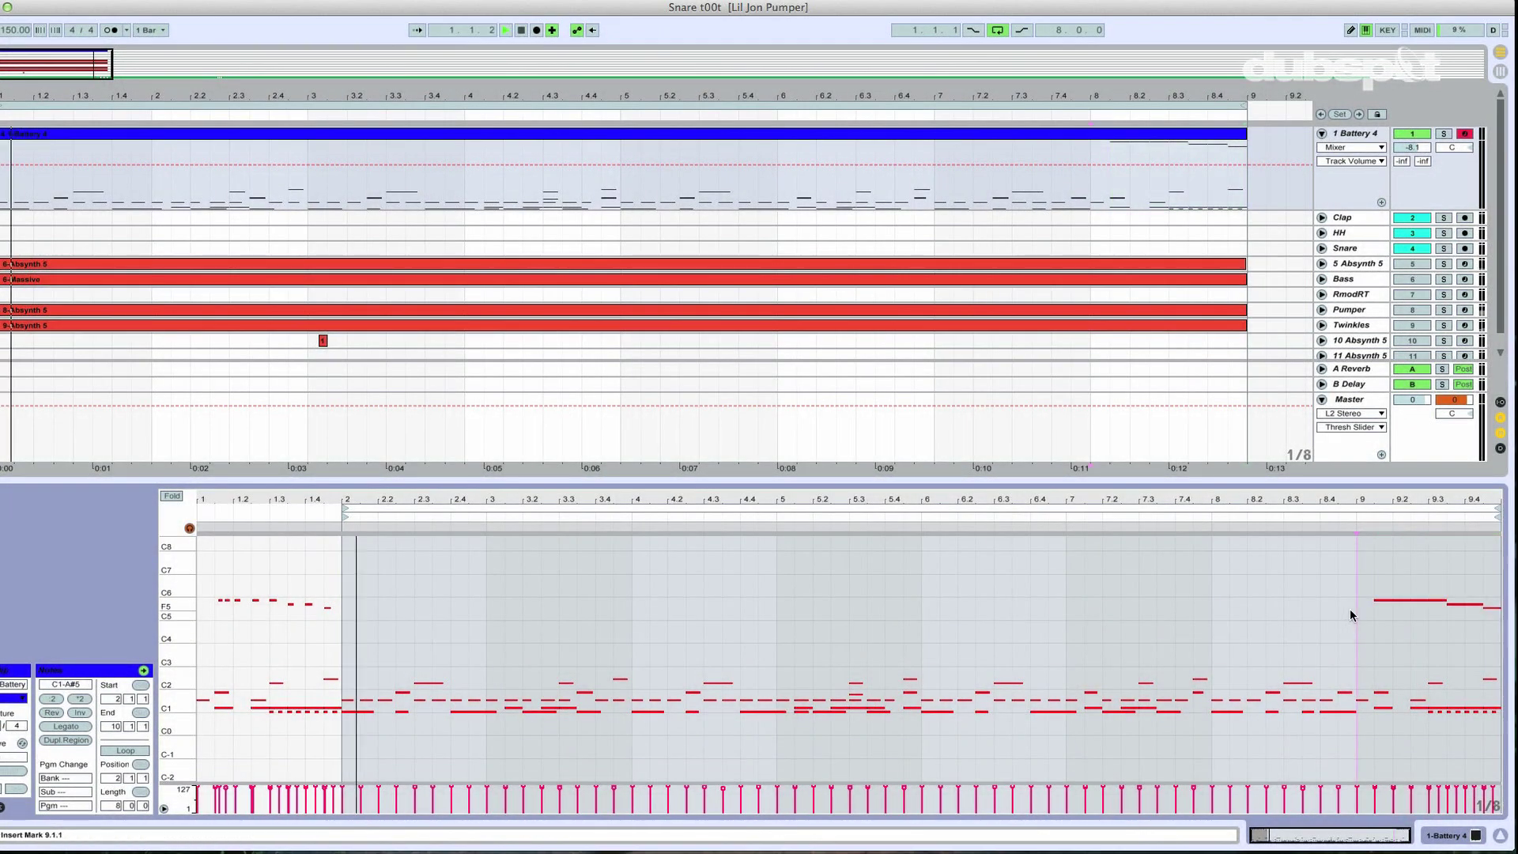
pyautogui.click(1357, 516)
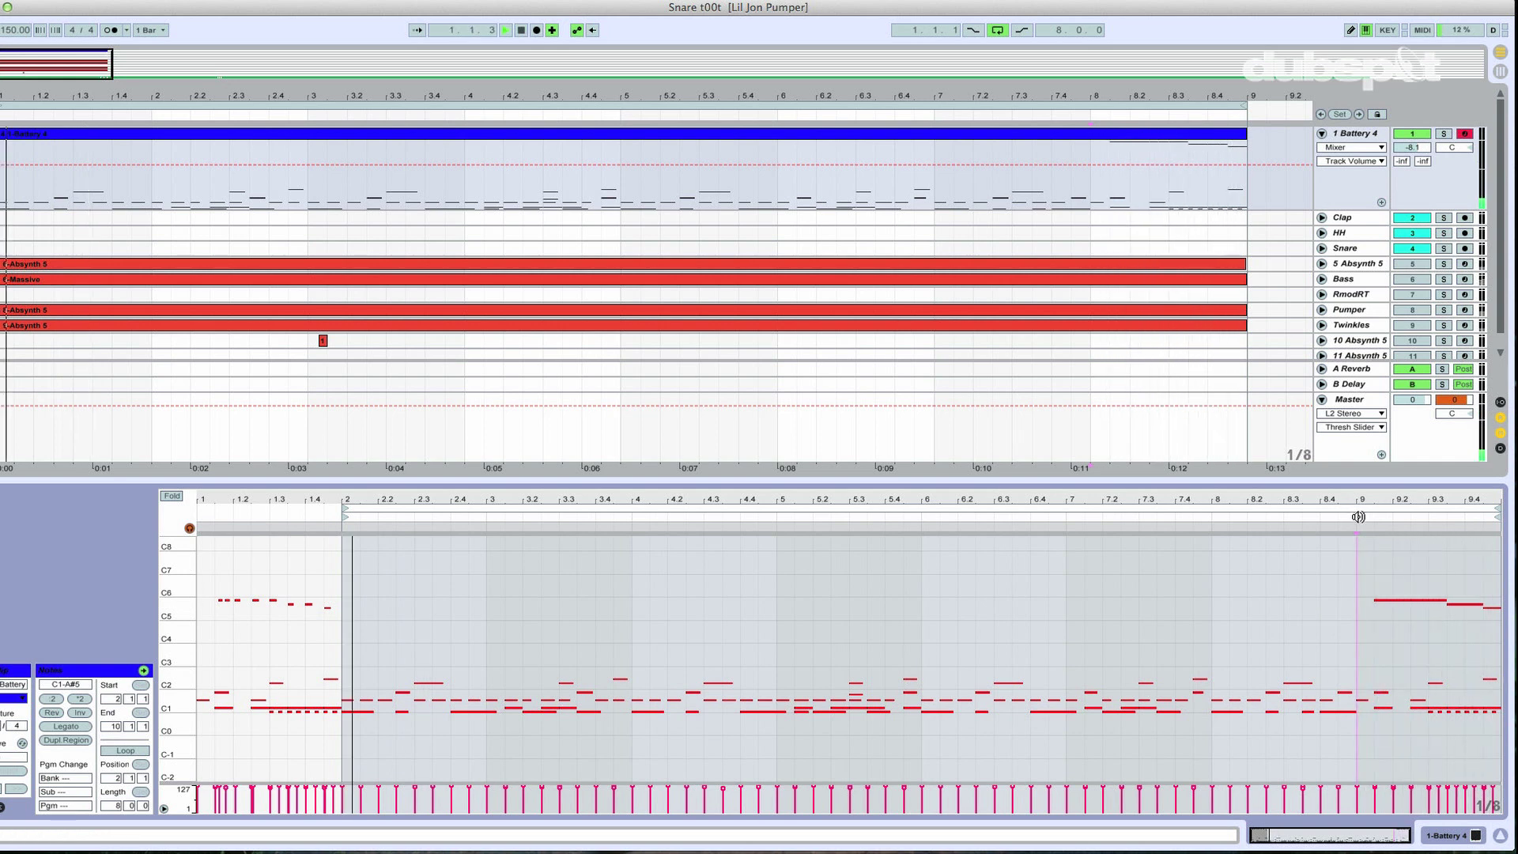
pyautogui.press('space')
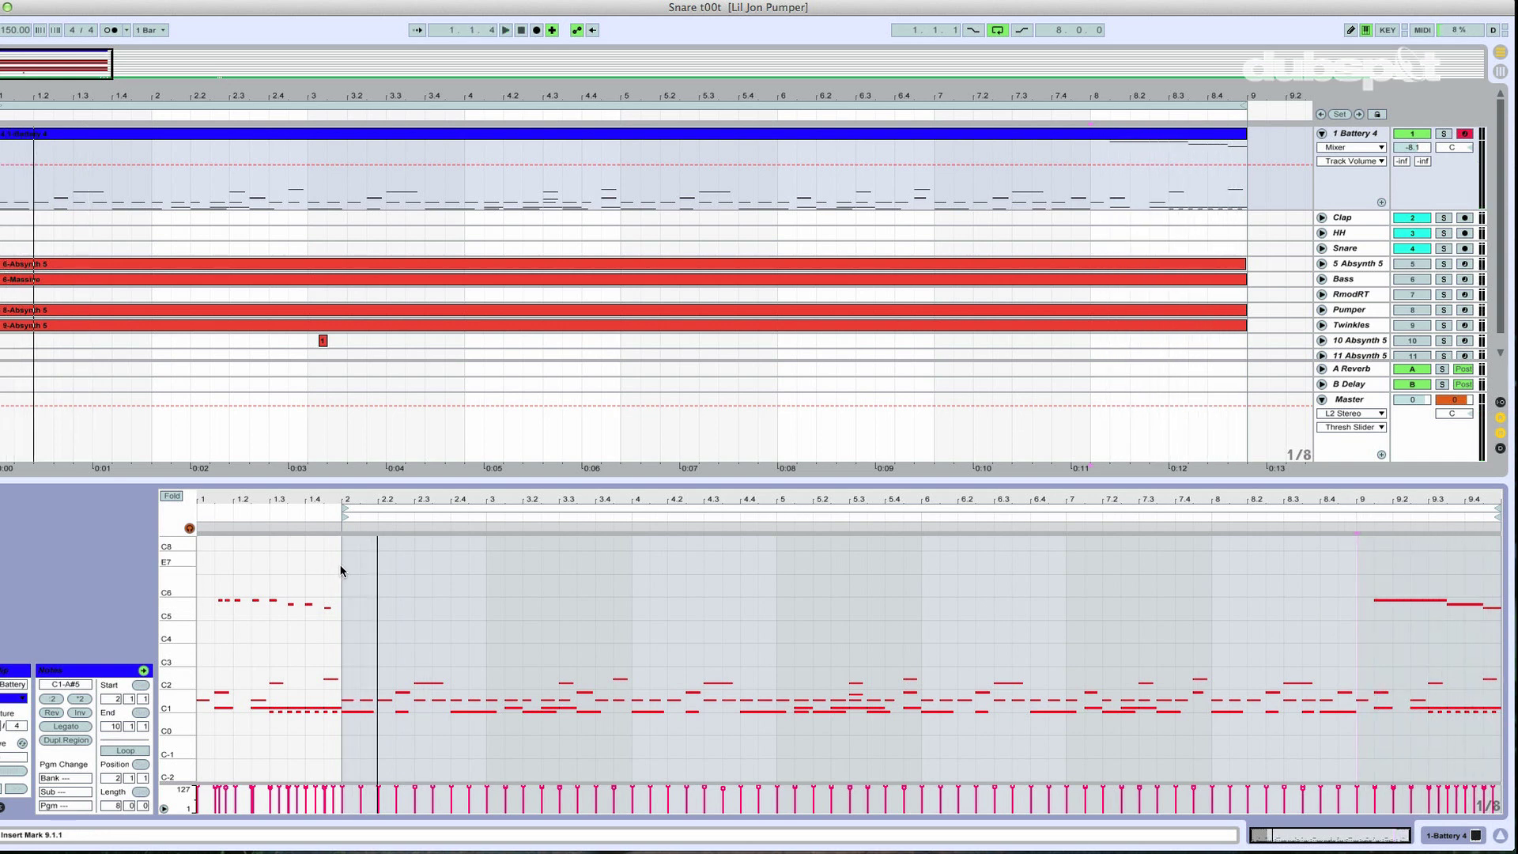
pyautogui.press('Home')
pyautogui.hscroll(2, 1245, 288)
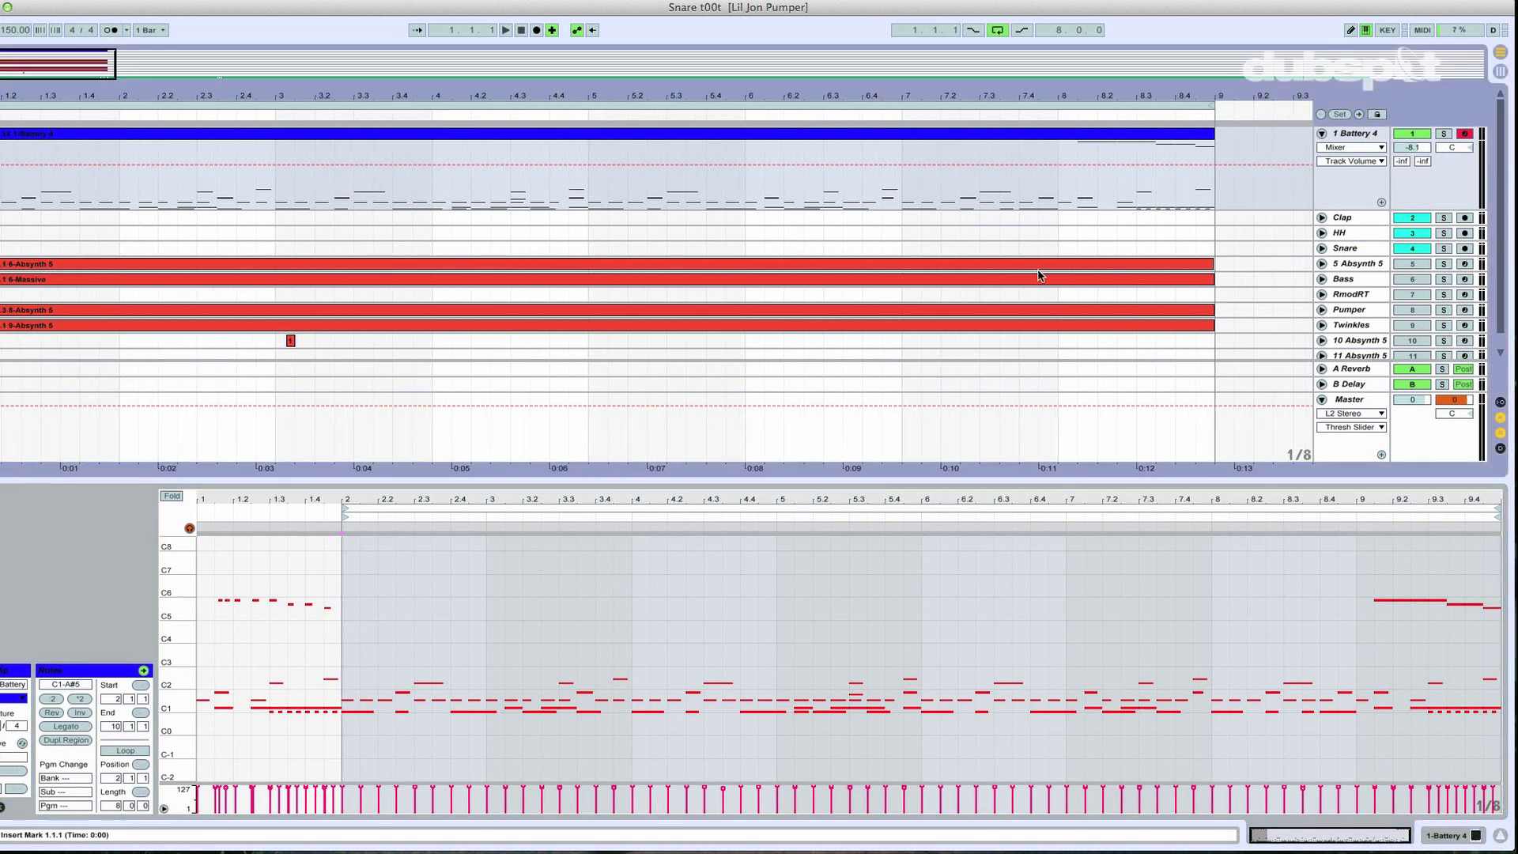
pyautogui.hscroll(-2, 1039, 274)
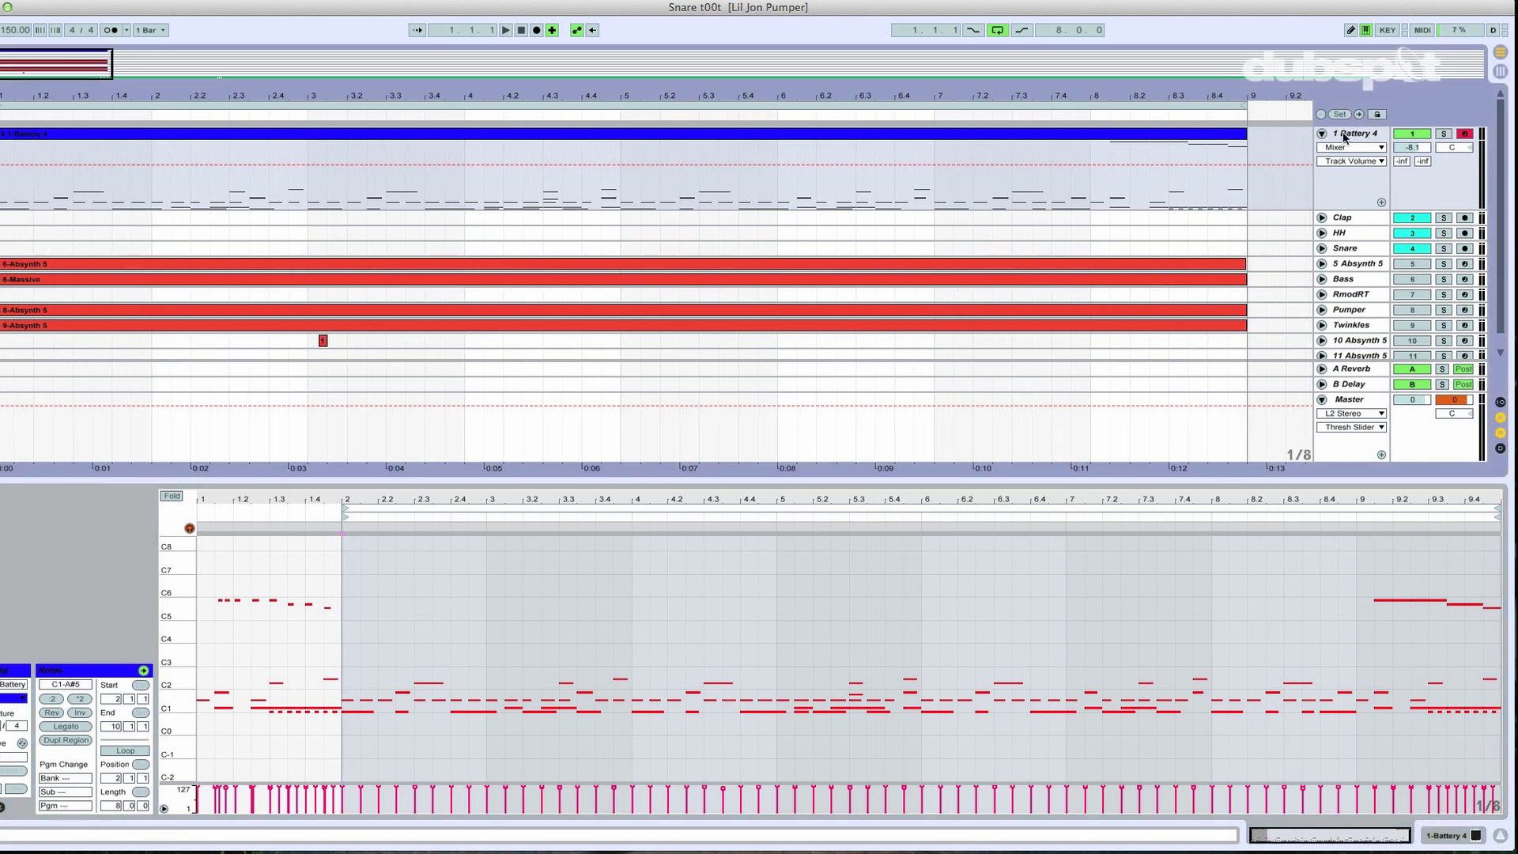
# Reopen Battery 4 from its track and adjust the Snare 808 2 cell's level on its main settings page.
pyautogui.press('super+z')
pyautogui.click(14, 673)
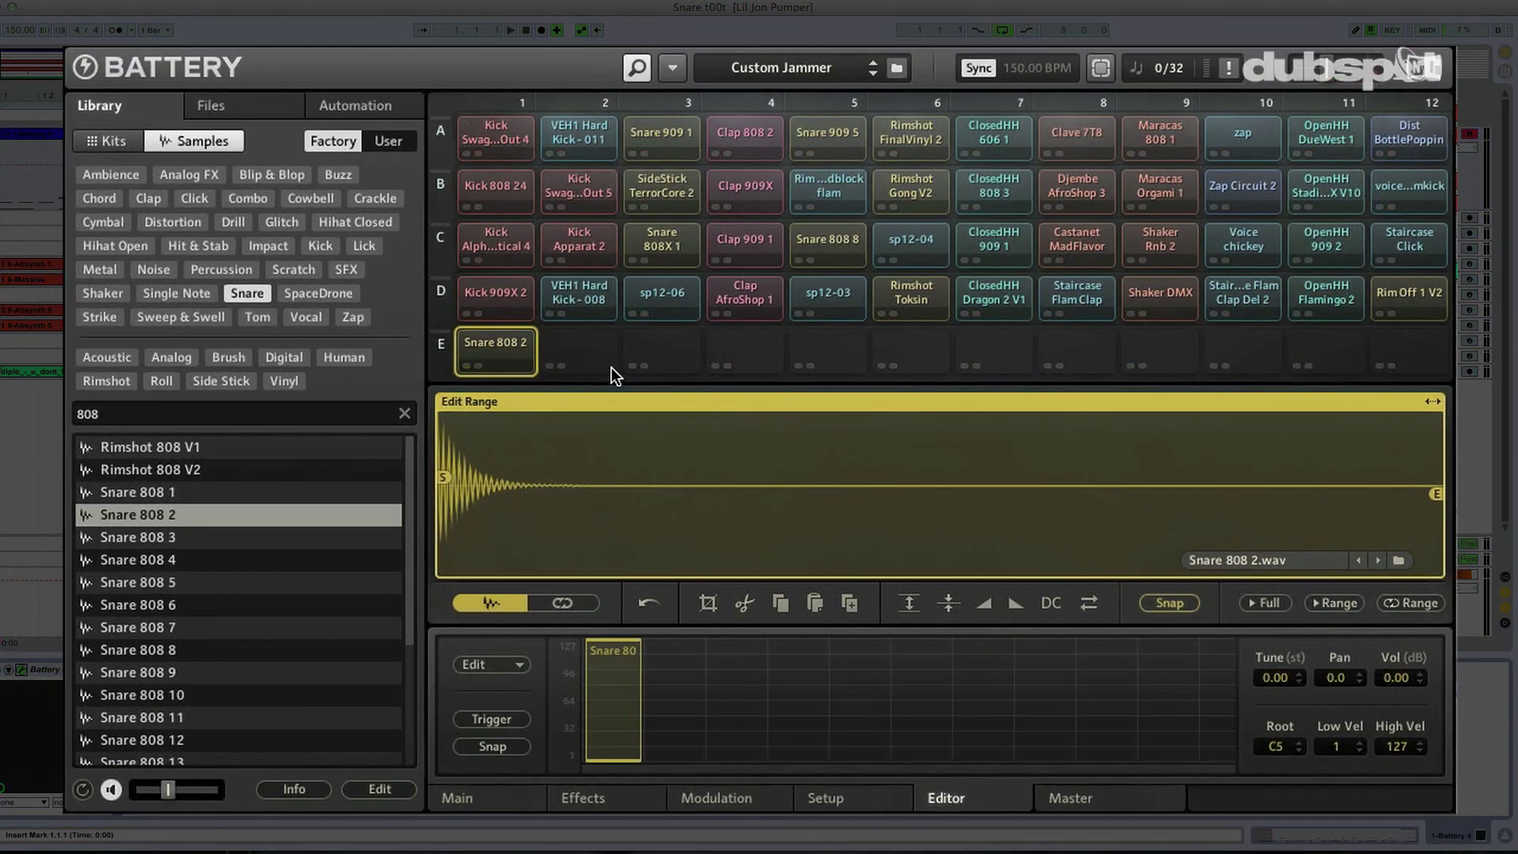
pyautogui.click(530, 357)
pyautogui.click(457, 798)
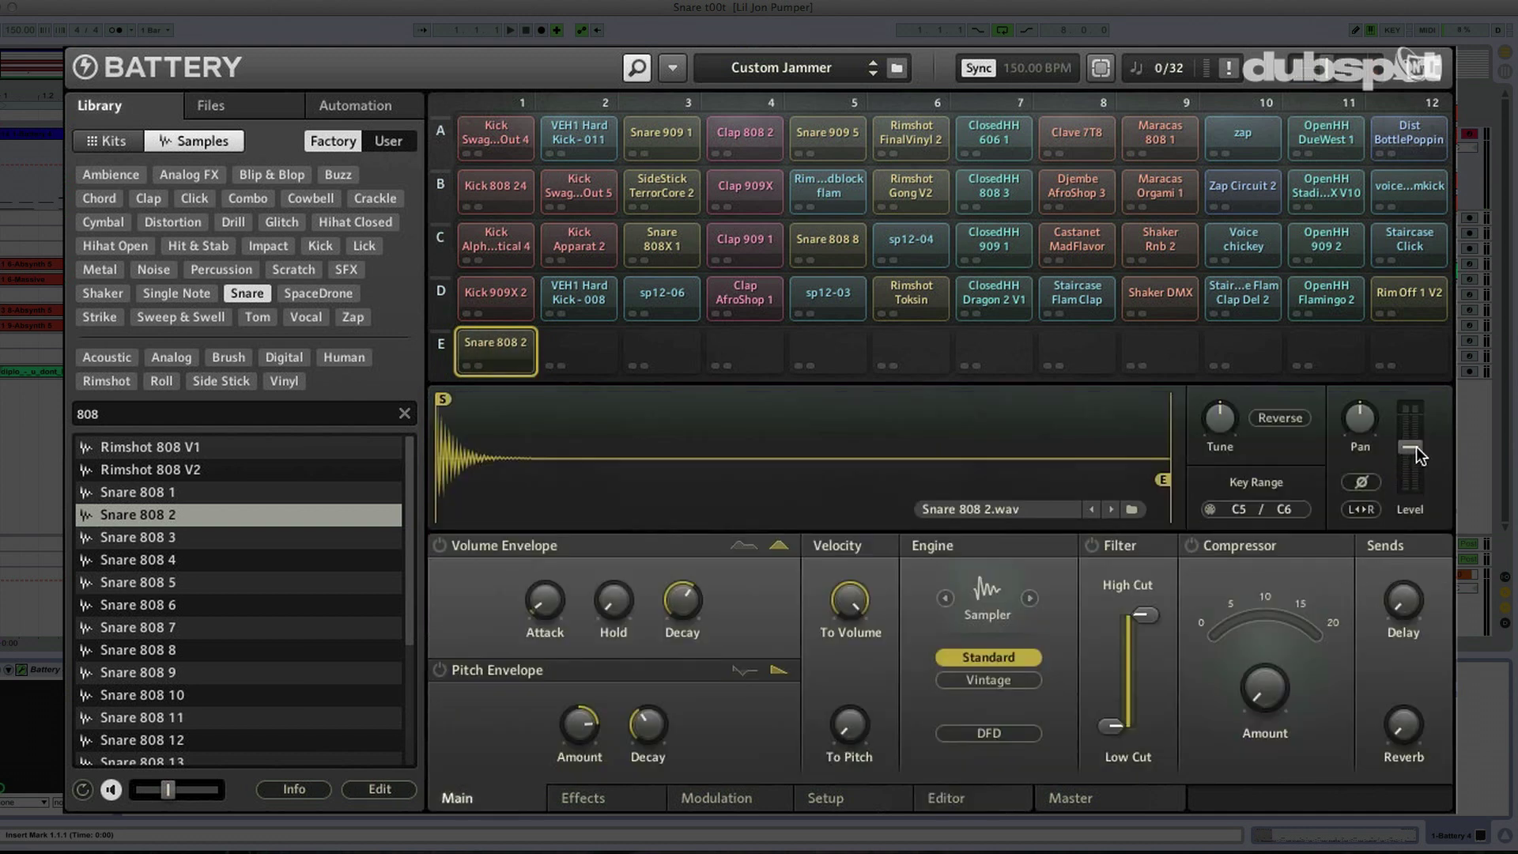
pyautogui.moveTo(1416, 447); pyautogui.dragTo(1418, 453)
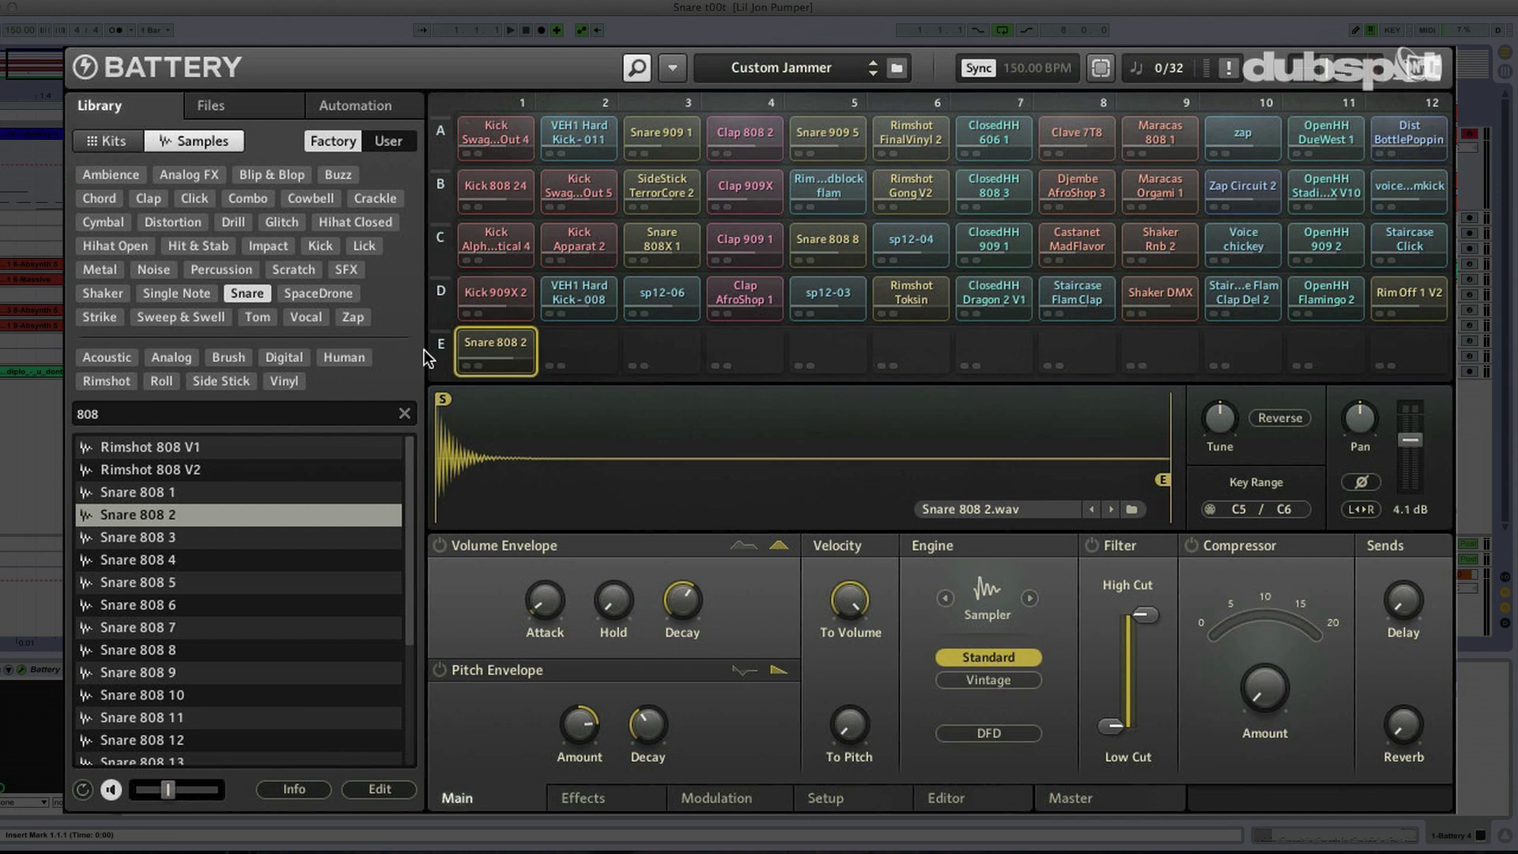
pyautogui.scroll(-2, 1428, 468)
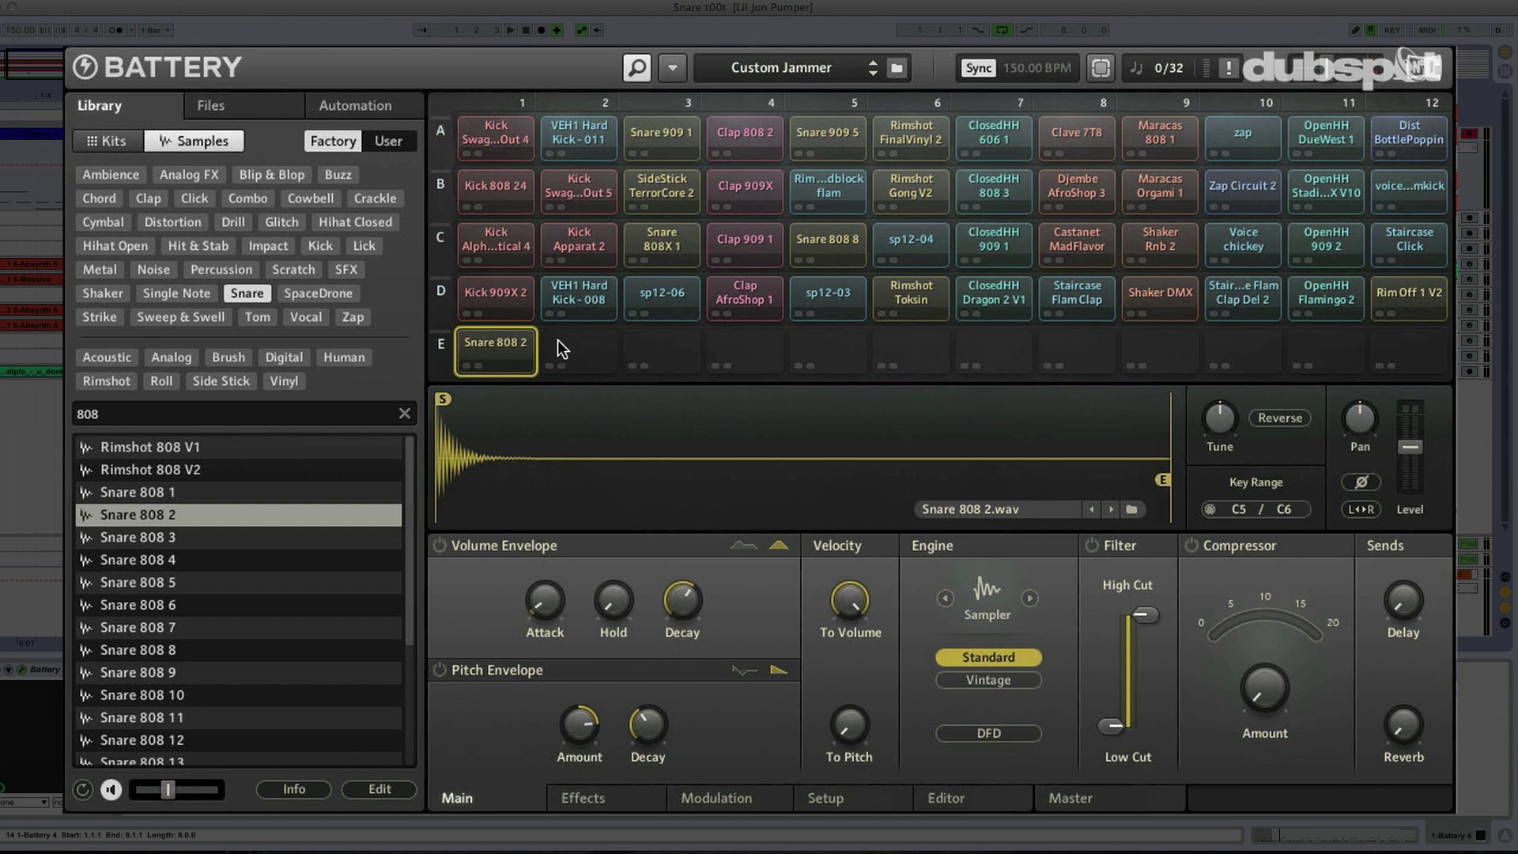
pyautogui.click(480, 349)
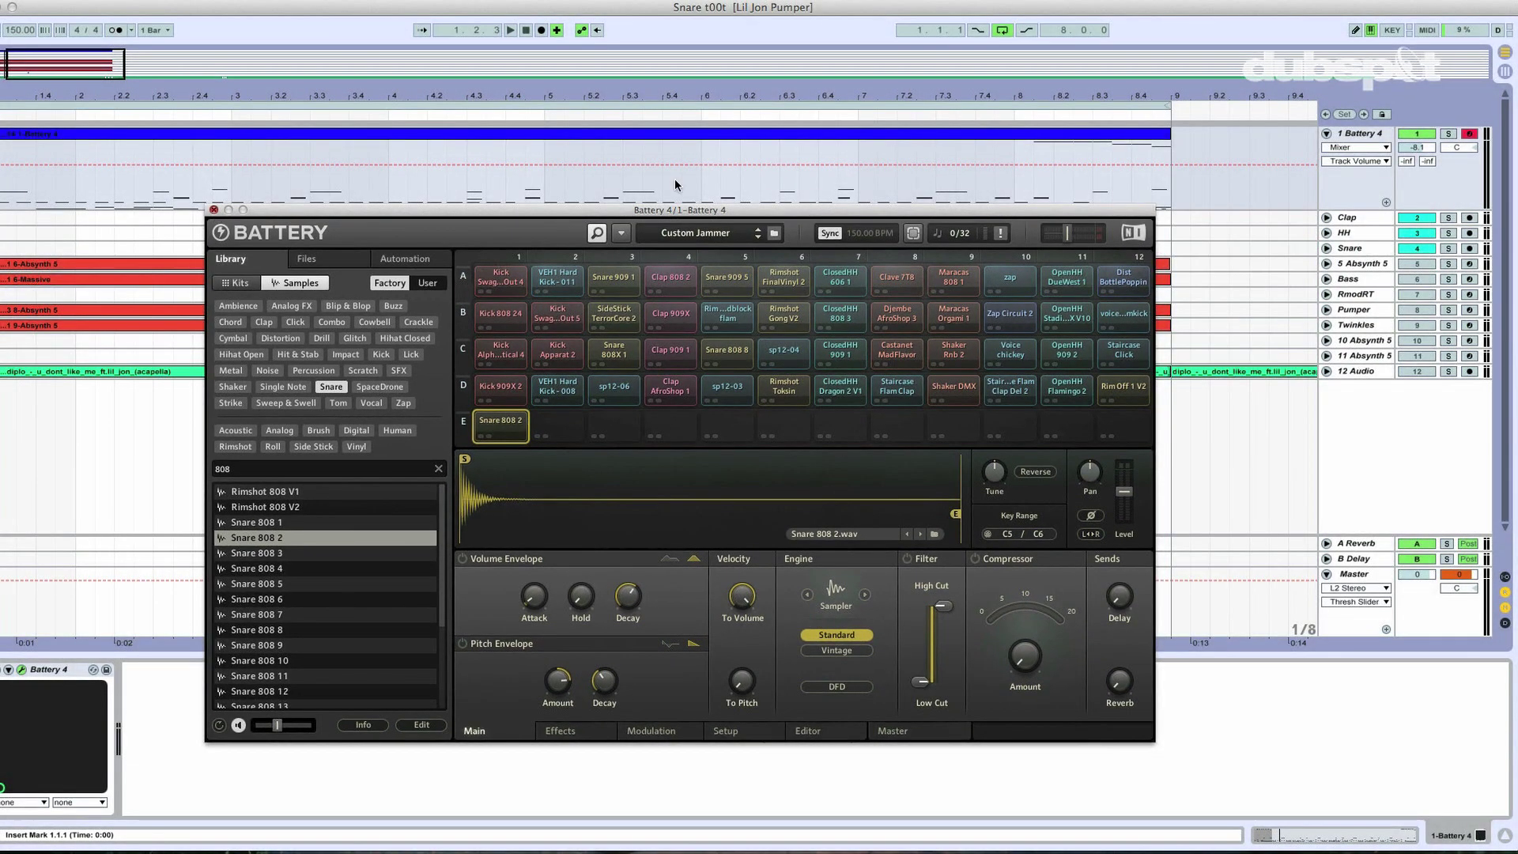
# Close Battery and delete the F#1–A#1 notes from 9.1 to 9.2 and the note just above C2 at 9.3 in the clip.
pyautogui.click(213, 211)
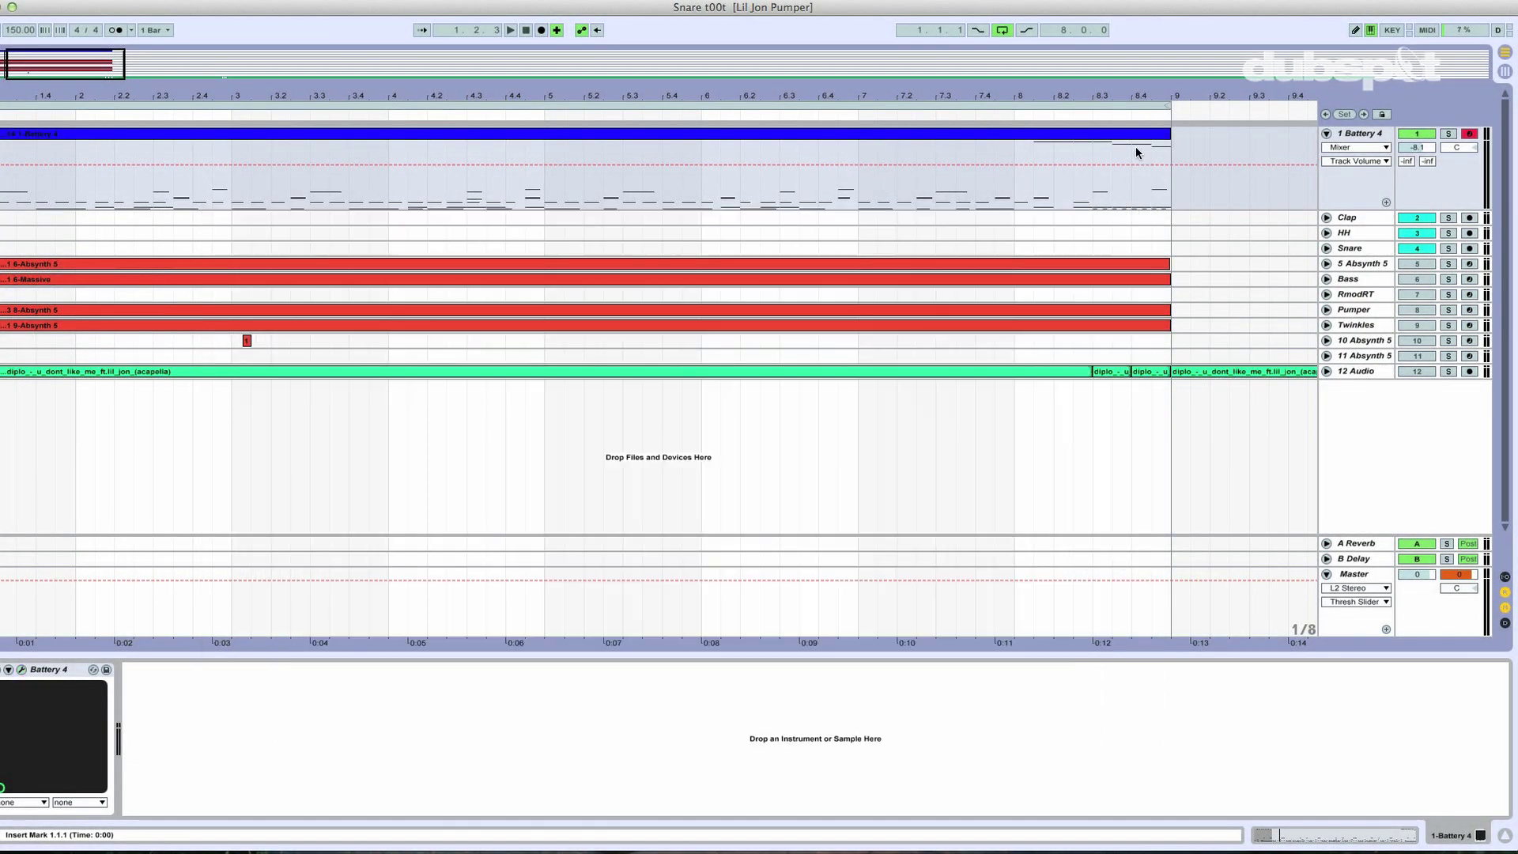
pyautogui.click(1136, 146)
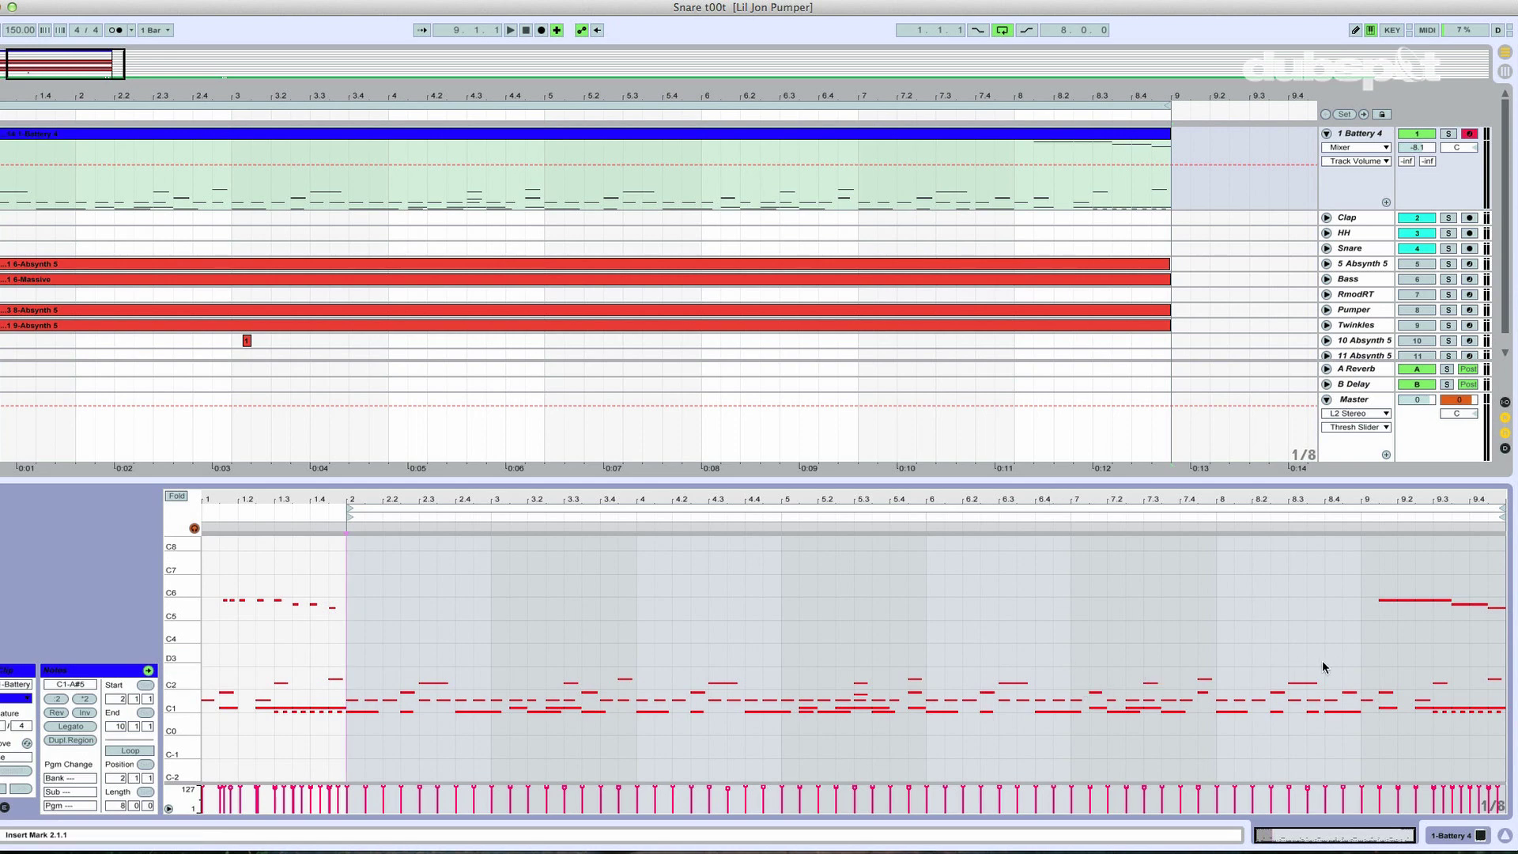
pyautogui.click(1419, 680)
pyautogui.moveTo(1419, 679); pyautogui.dragTo(1344, 653)
pyautogui.press('Delete')
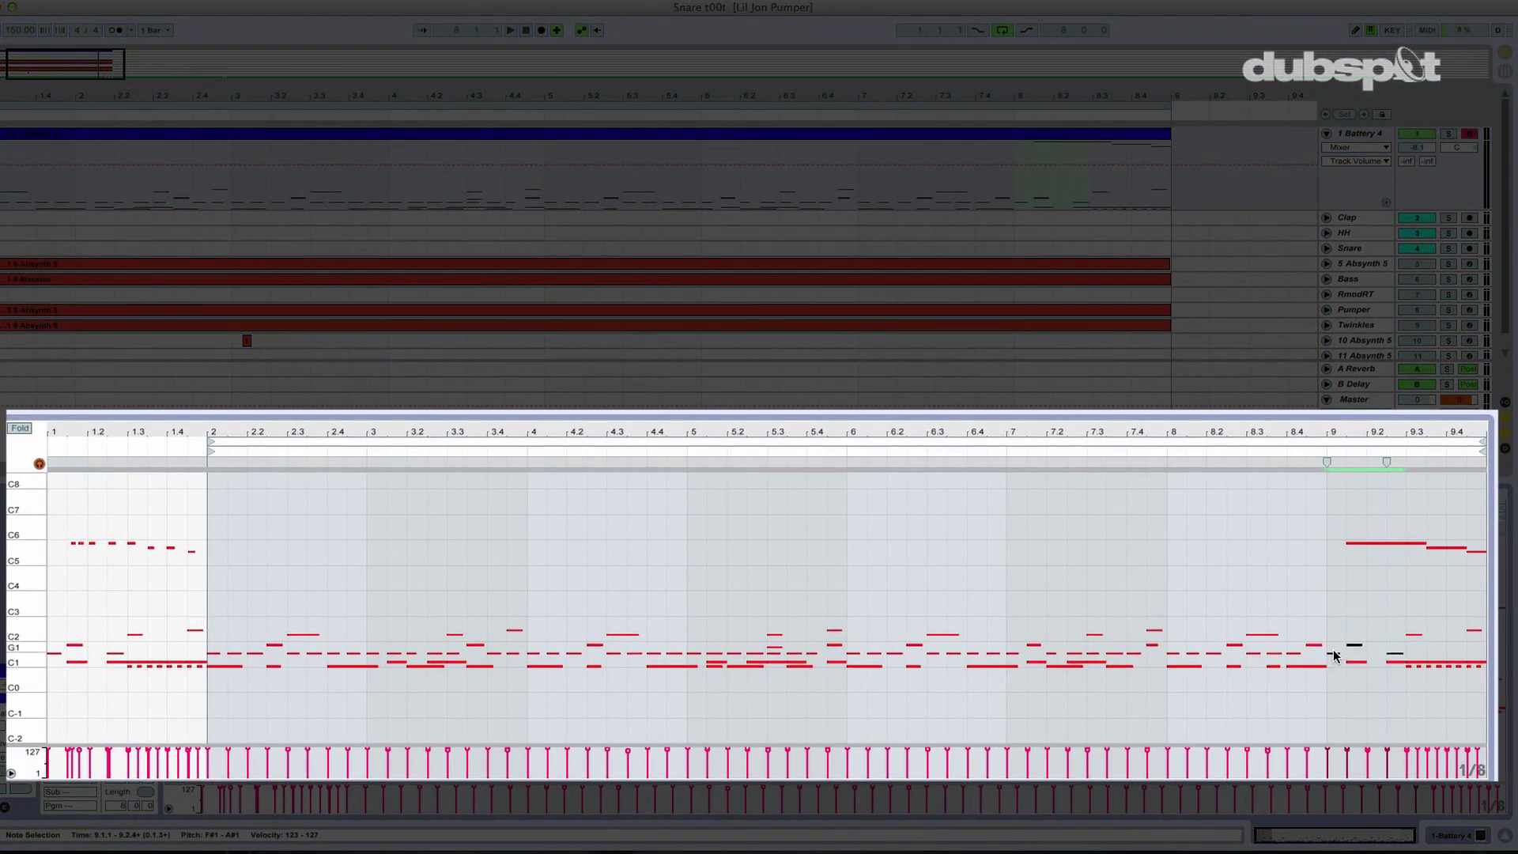
pyautogui.click(1468, 629)
pyautogui.click(1413, 633)
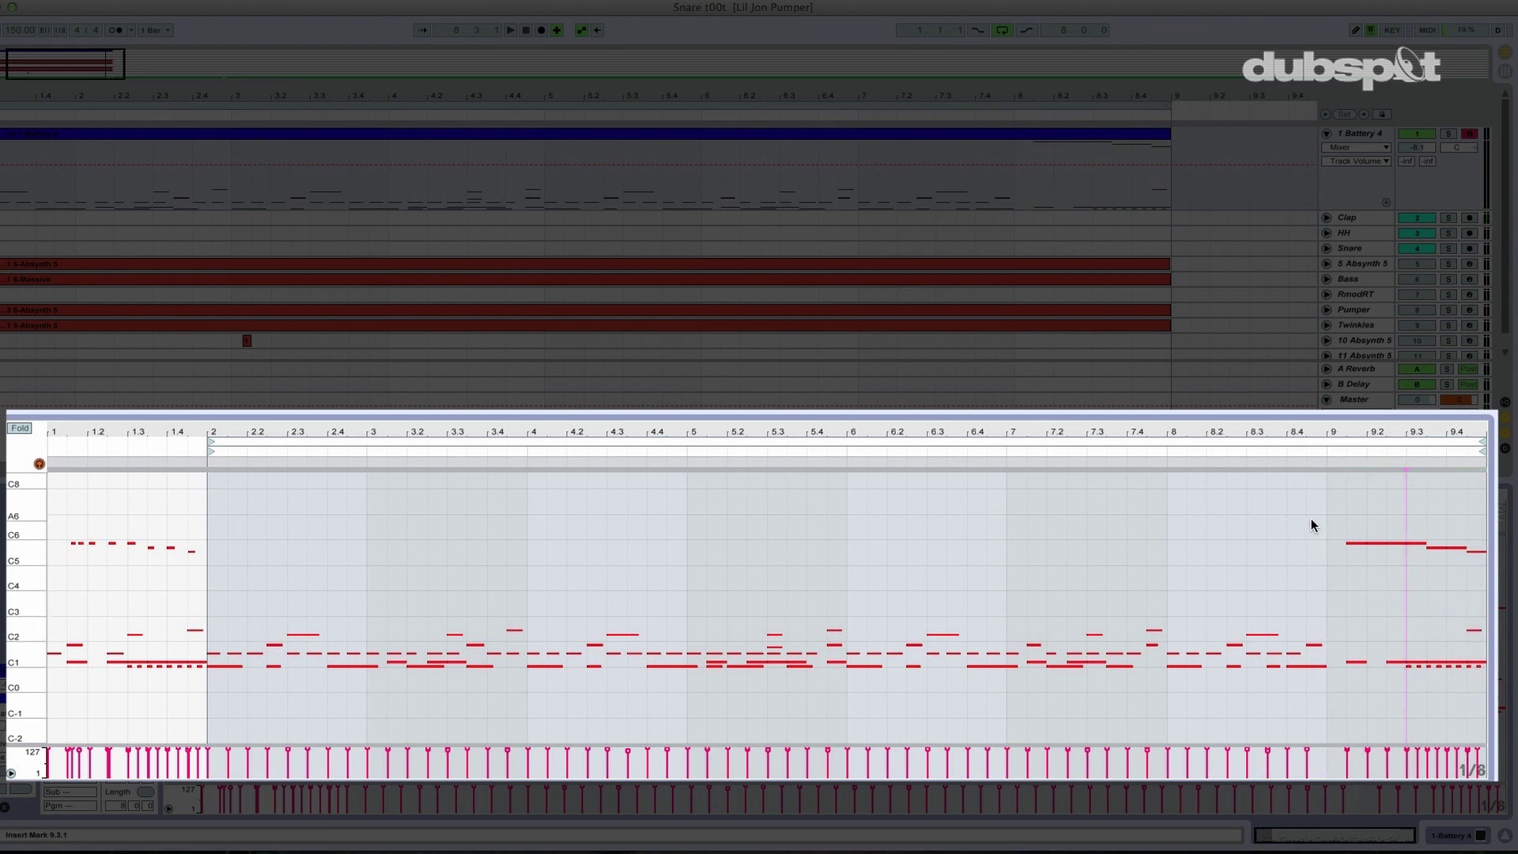
# Transpose the pitched snare notes in the clip's bar 9 down four semitones to D5–F#5 and play the result.
pyautogui.moveTo(1341, 519)
pyautogui.mouseDown()
pyautogui.moveTo(1489, 566)
pyautogui.moveTo(1325, 543)
pyautogui.mouseUp()
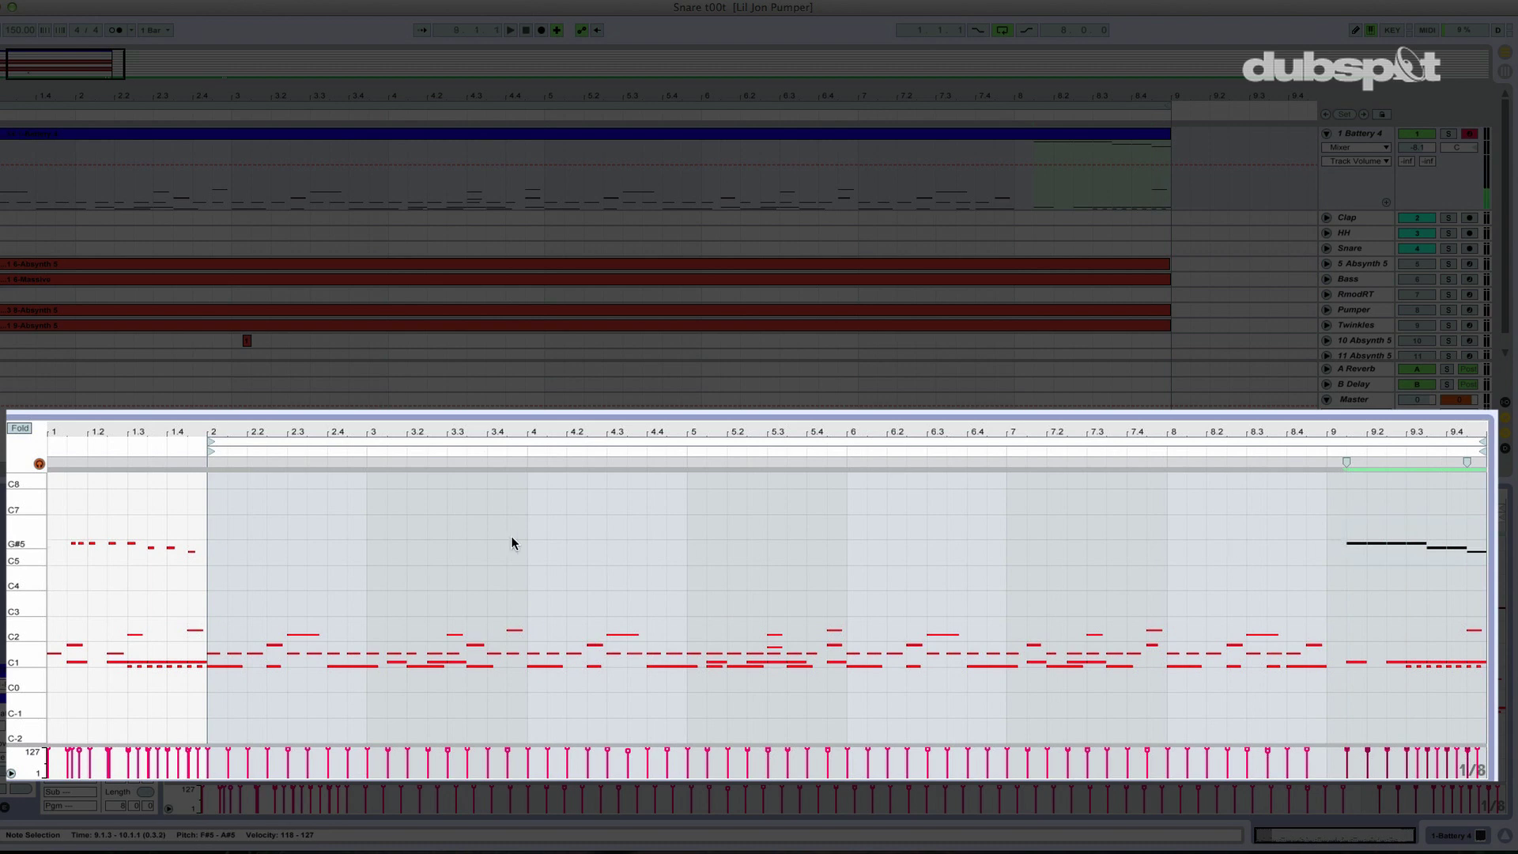
pyautogui.moveTo(27, 566); pyautogui.dragTo(230, 570)
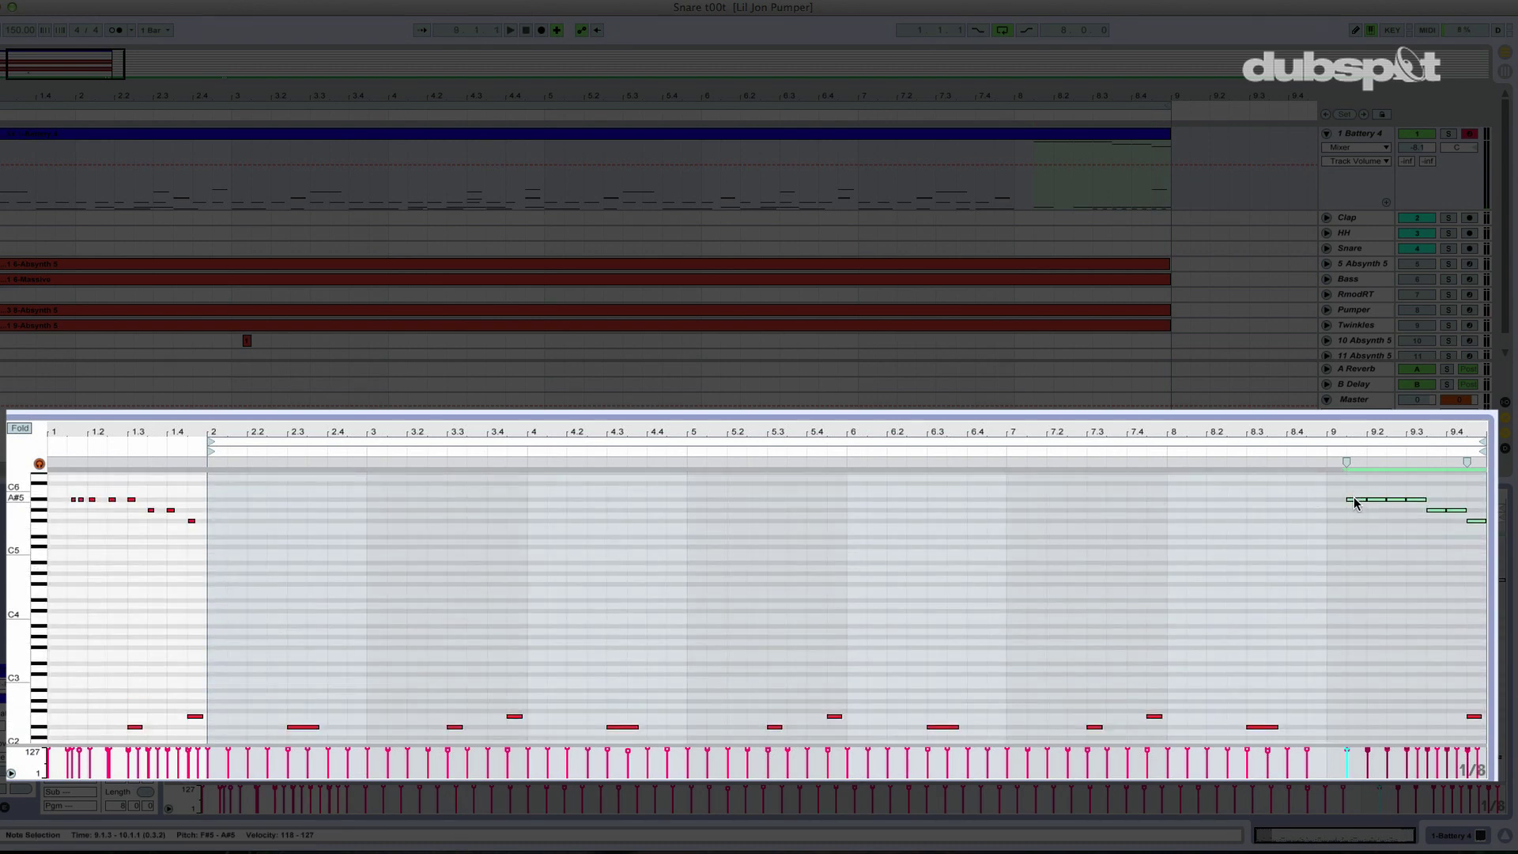
pyautogui.moveTo(1354, 498); pyautogui.dragTo(1359, 528)
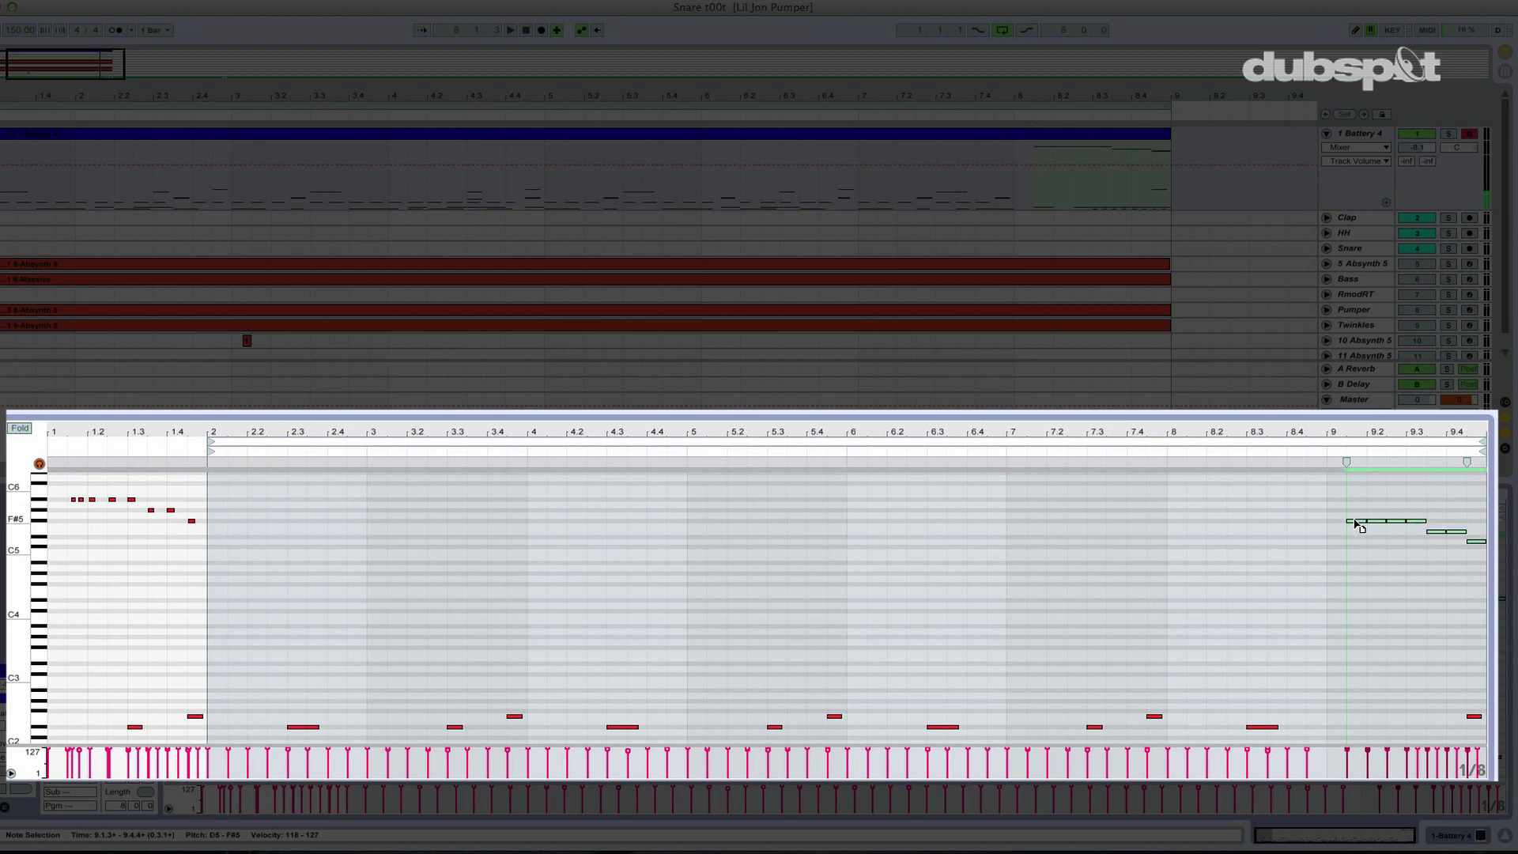
pyautogui.press('space')
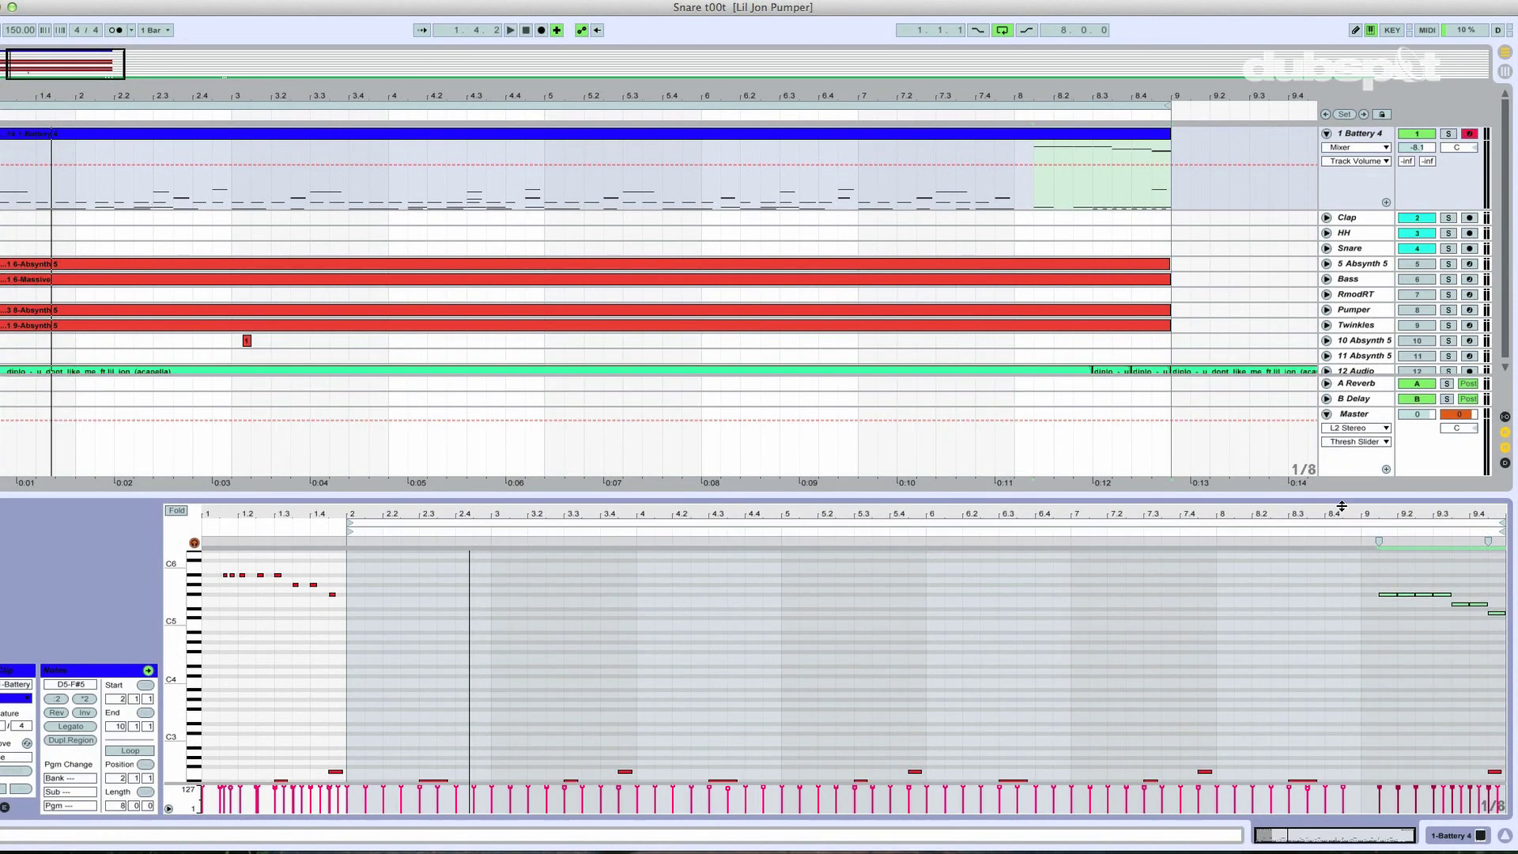
# Enlarge the arrangement area, activate tracks 5 to 12, and set the 12 Audio track's volume to about -7.6 dB.
pyautogui.moveTo(1338, 506); pyautogui.dragTo(1339, 533)
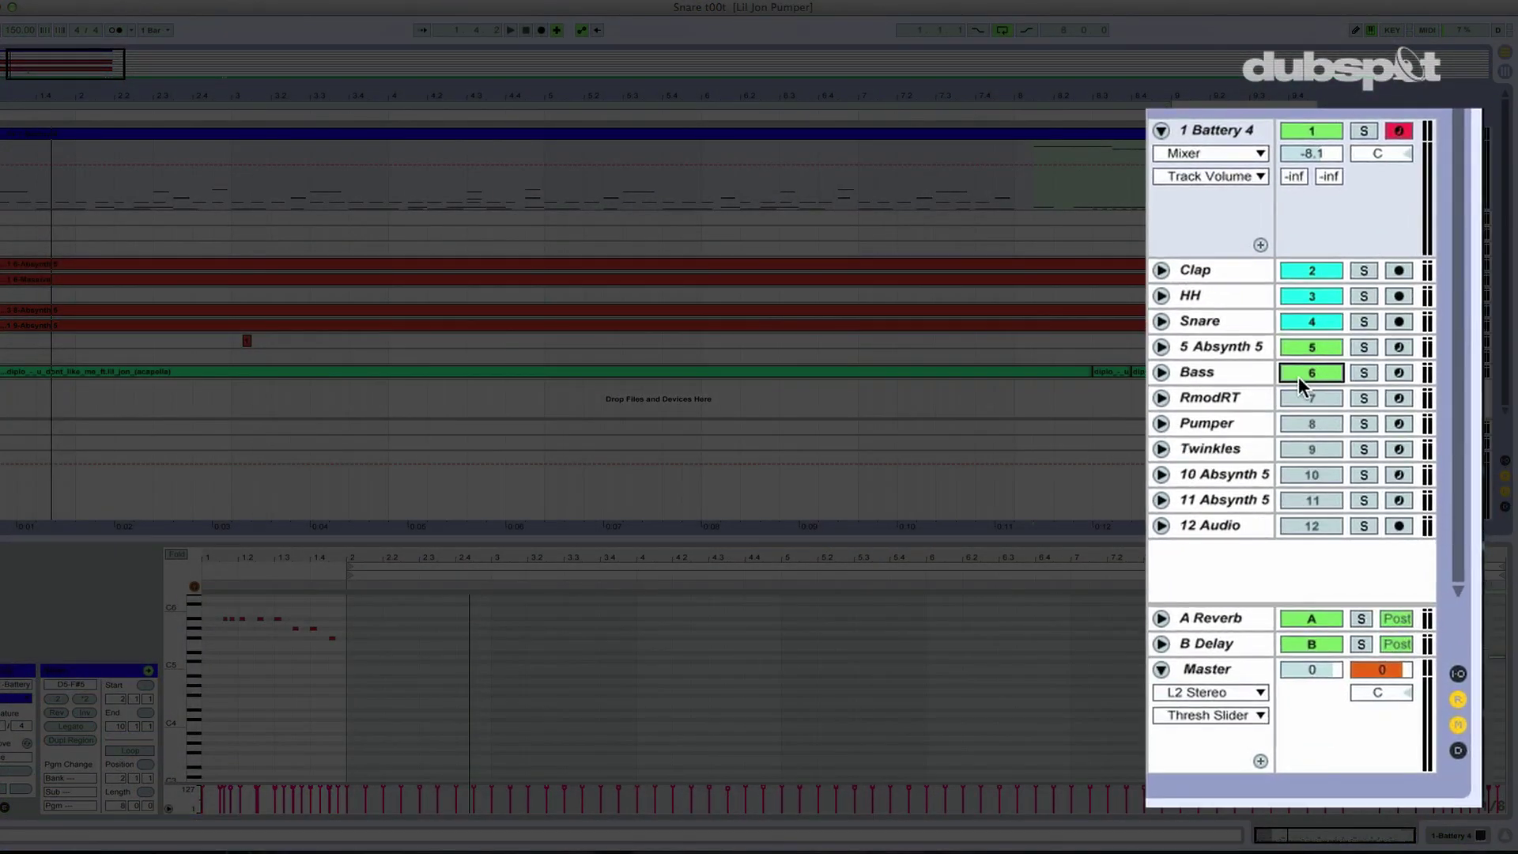
pyautogui.moveTo(1294, 397); pyautogui.dragTo(1294, 525)
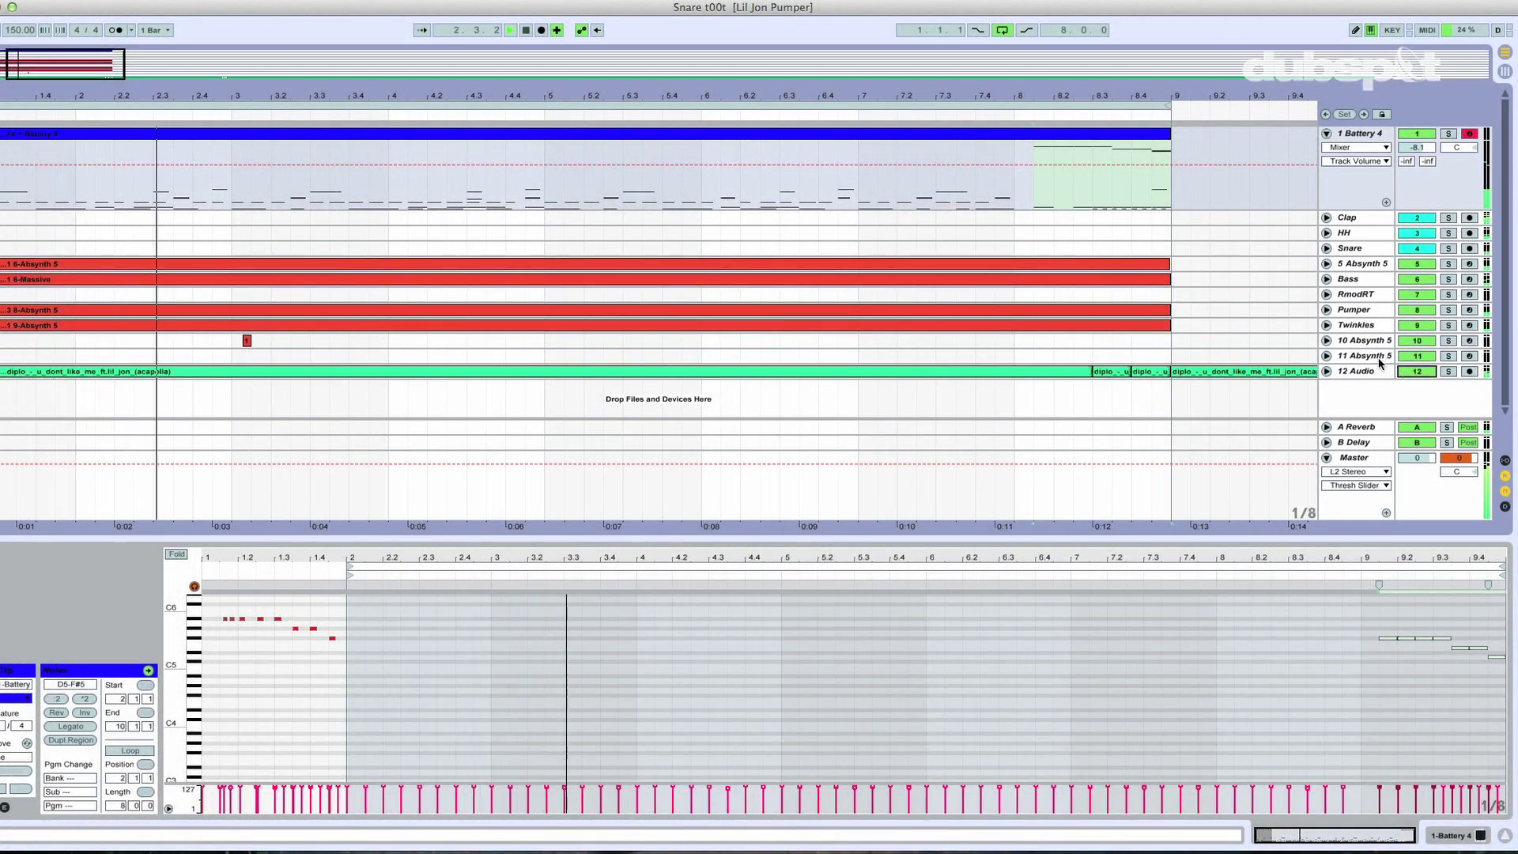
pyautogui.click(1327, 371)
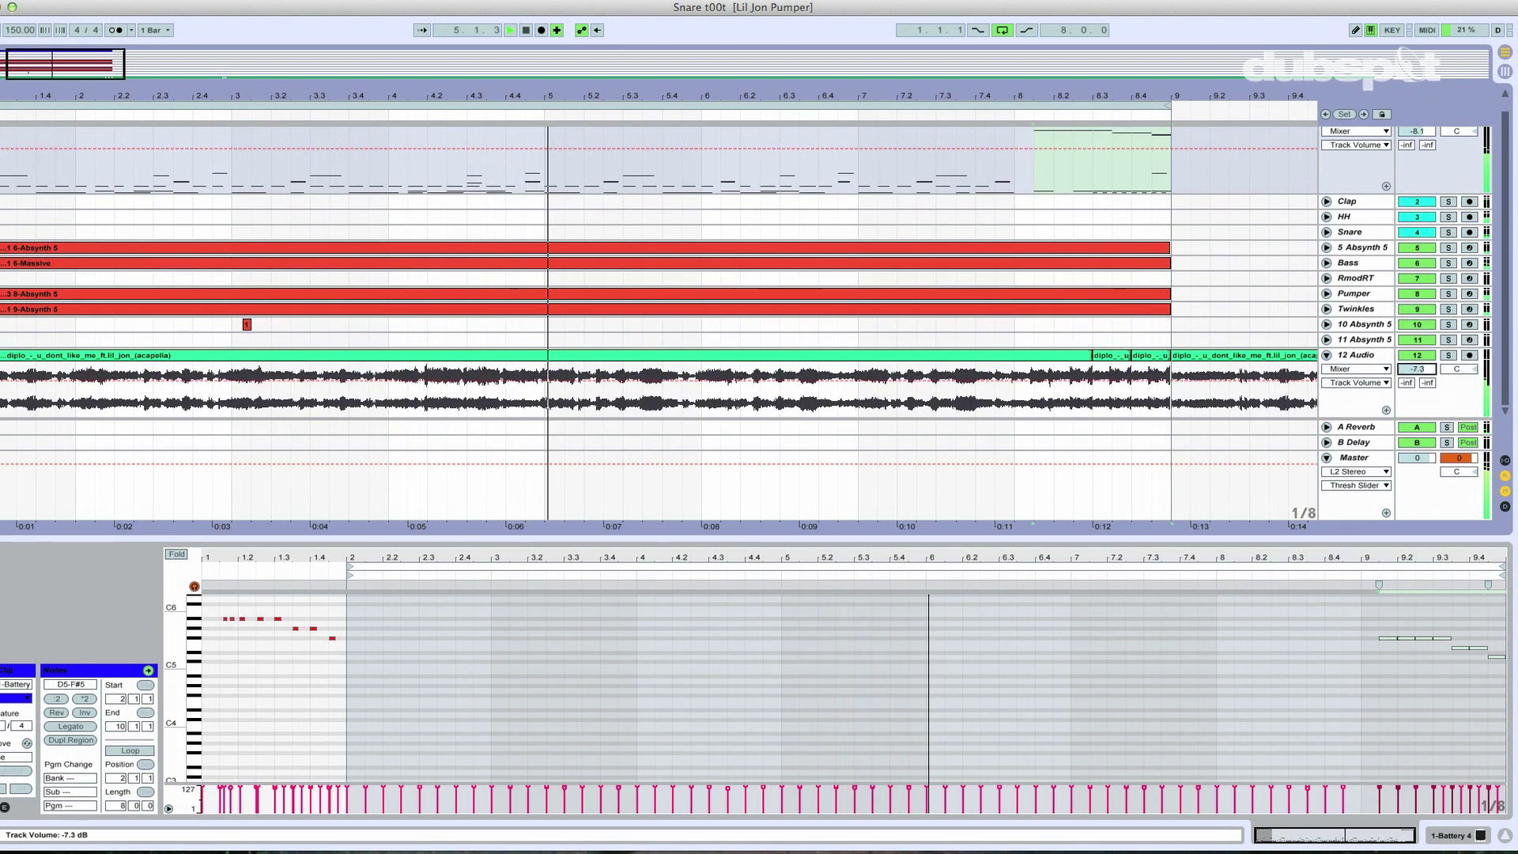
pyautogui.moveTo(1417, 369); pyautogui.dragTo(1418, 363)
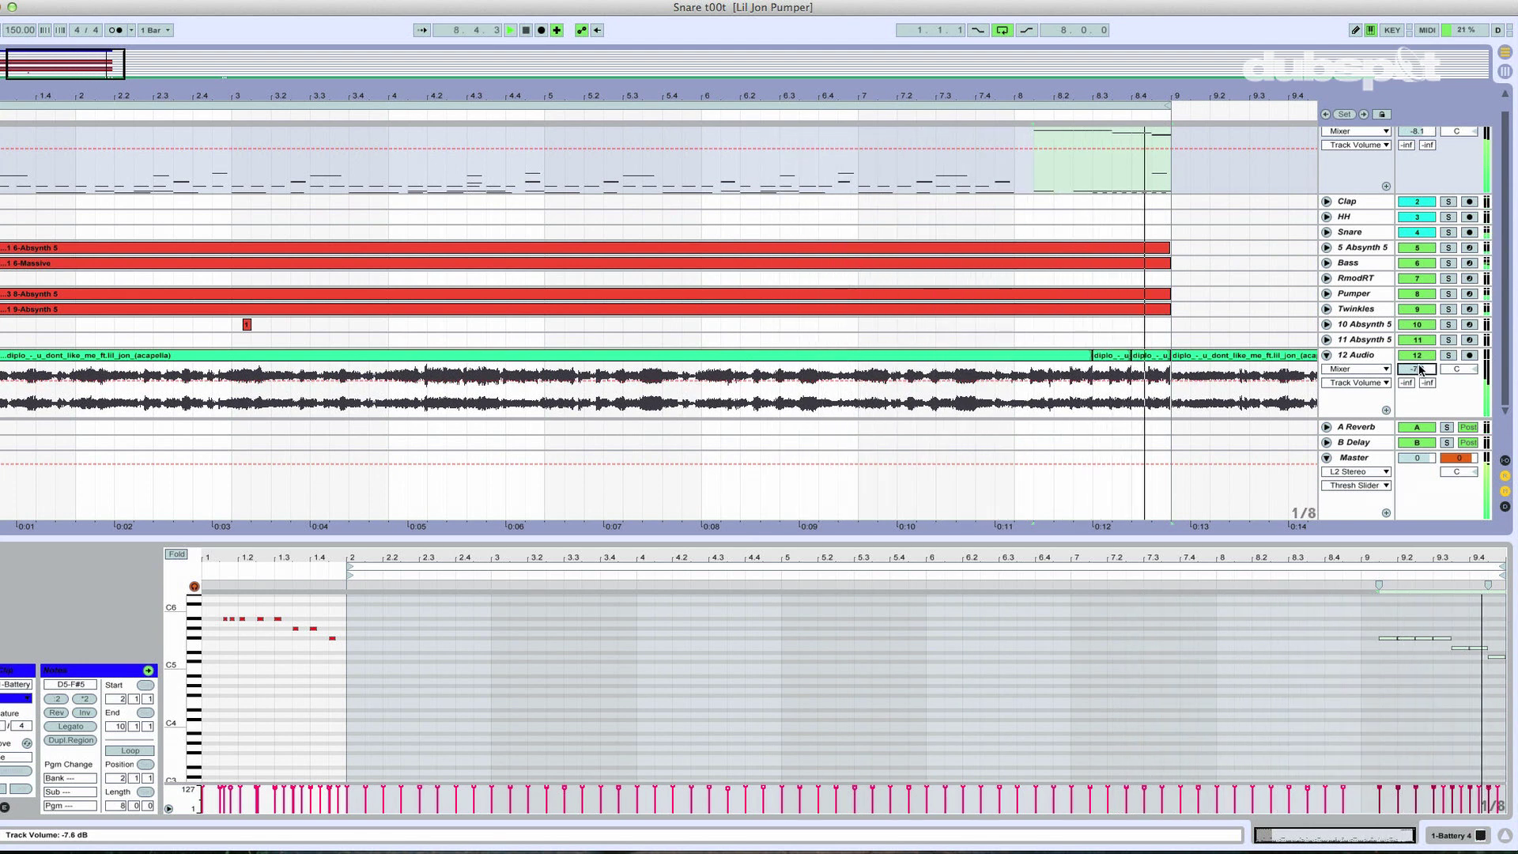